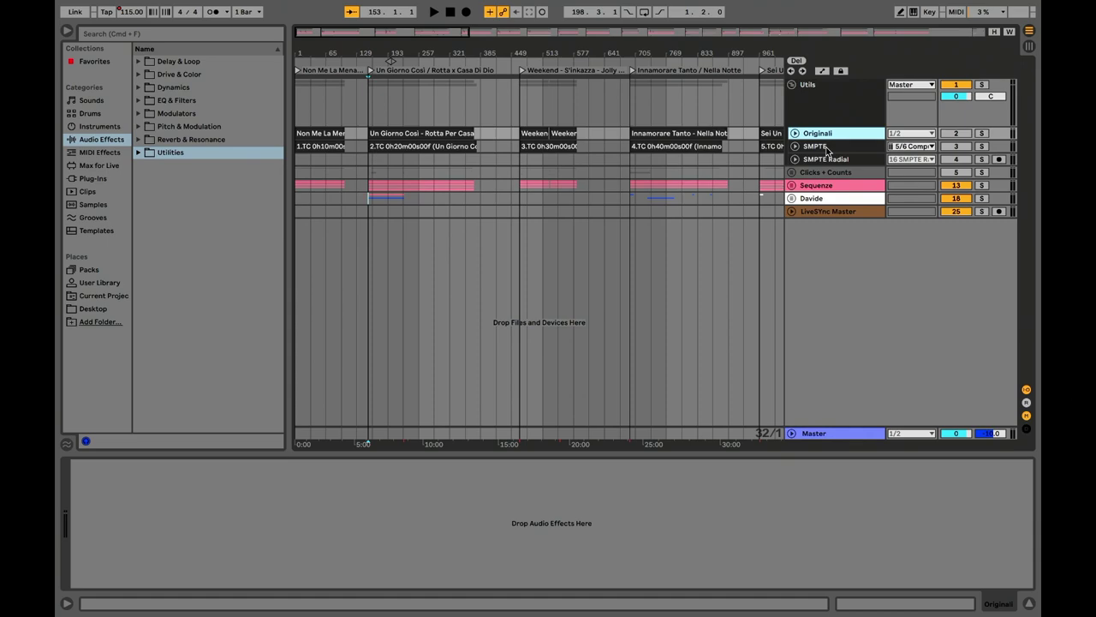
Unfold the SMPTE track, activate it and play it in solo from bar 153
left_click(822, 146)
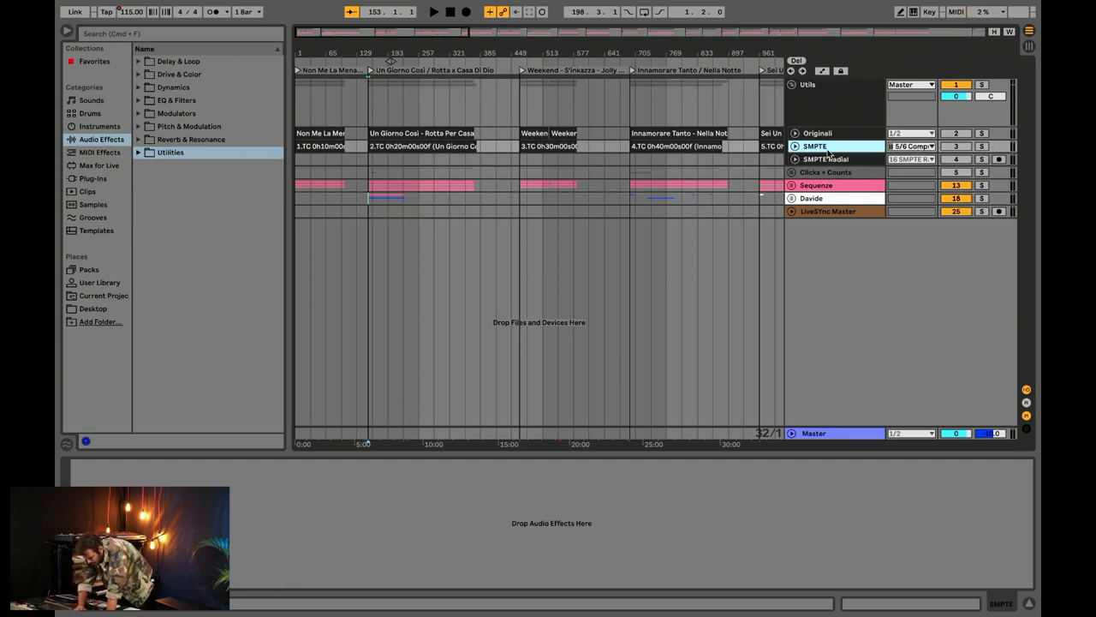
left_click(795, 145)
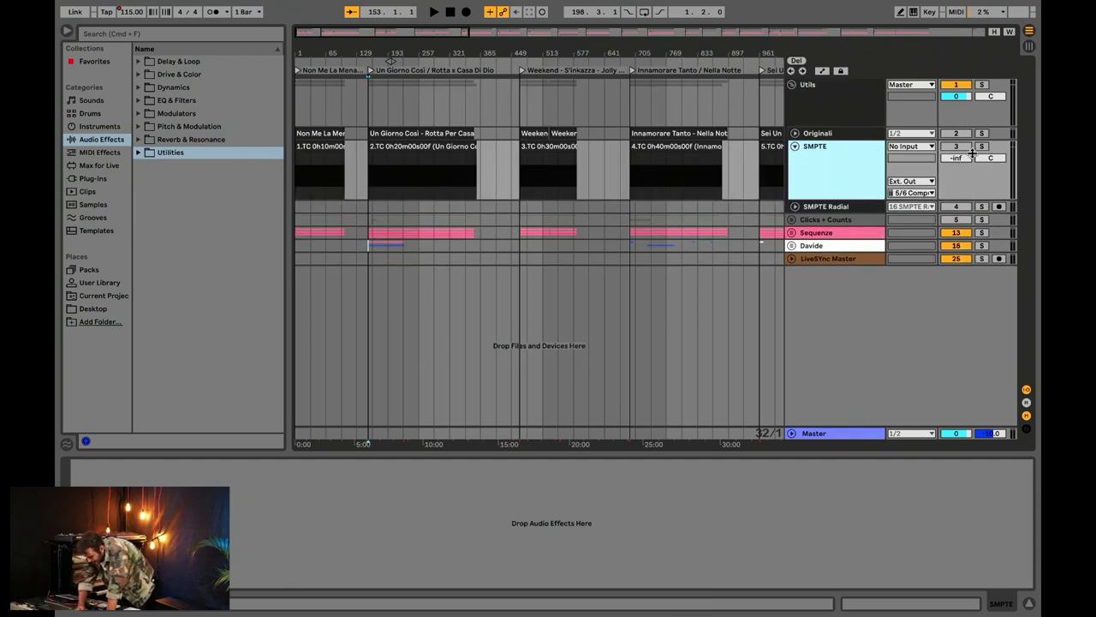
left_click(956, 146)
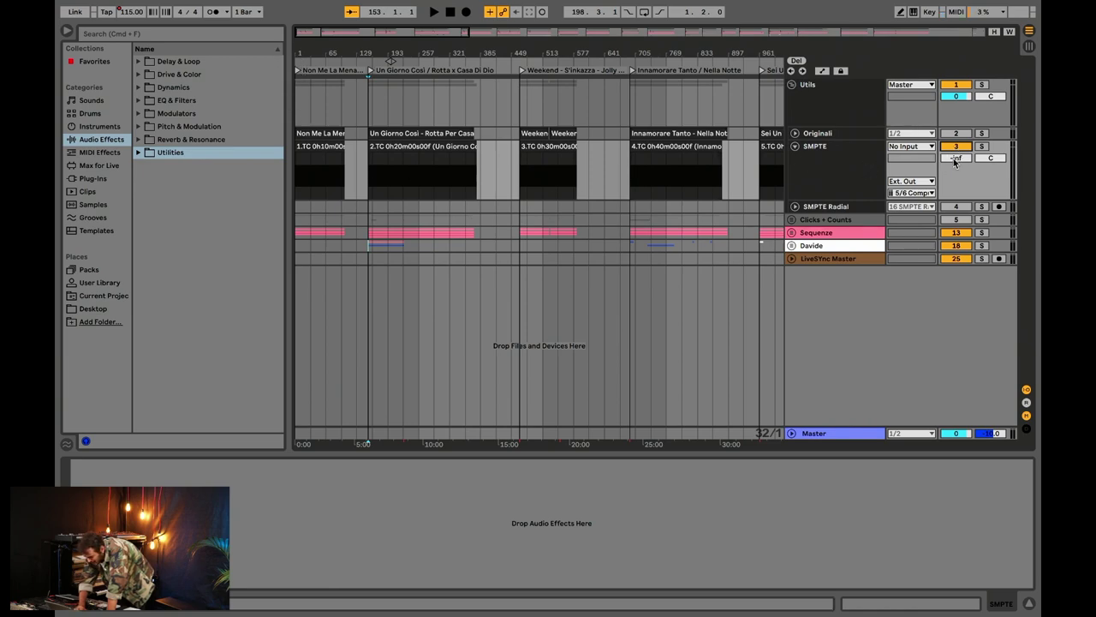
left_click(985, 146)
key("space")
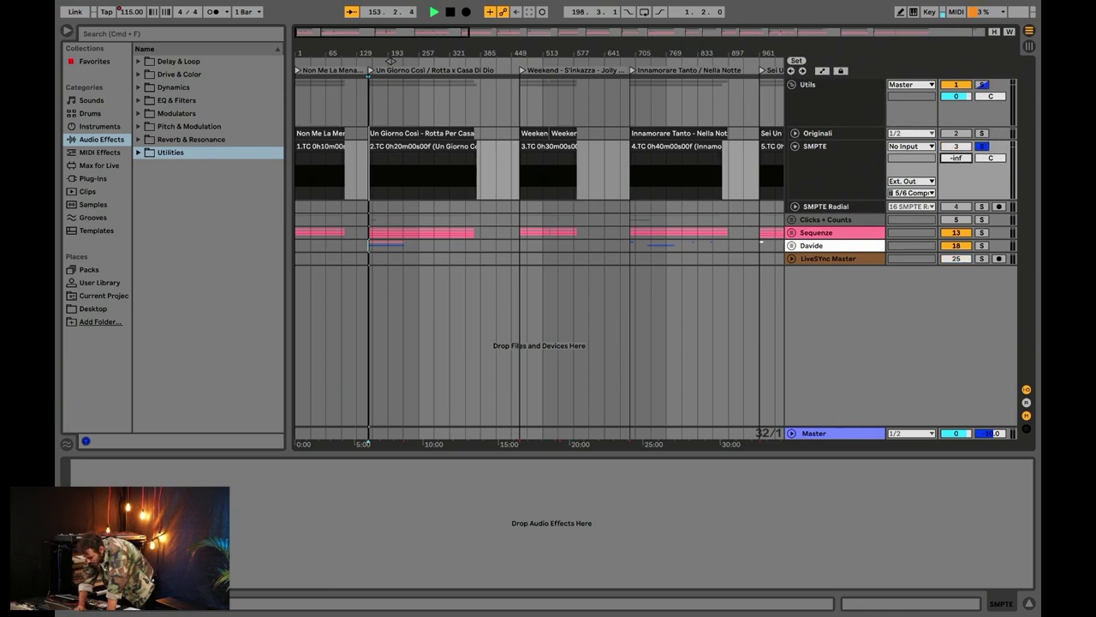
Take the SMPTE track out of solo, stop playback and deactivate the track
mouse_move(957, 158)
left_mouse_down()
mouse_move(957, 145)
mouse_move(957, 171)
left_mouse_up()
left_click(982, 146)
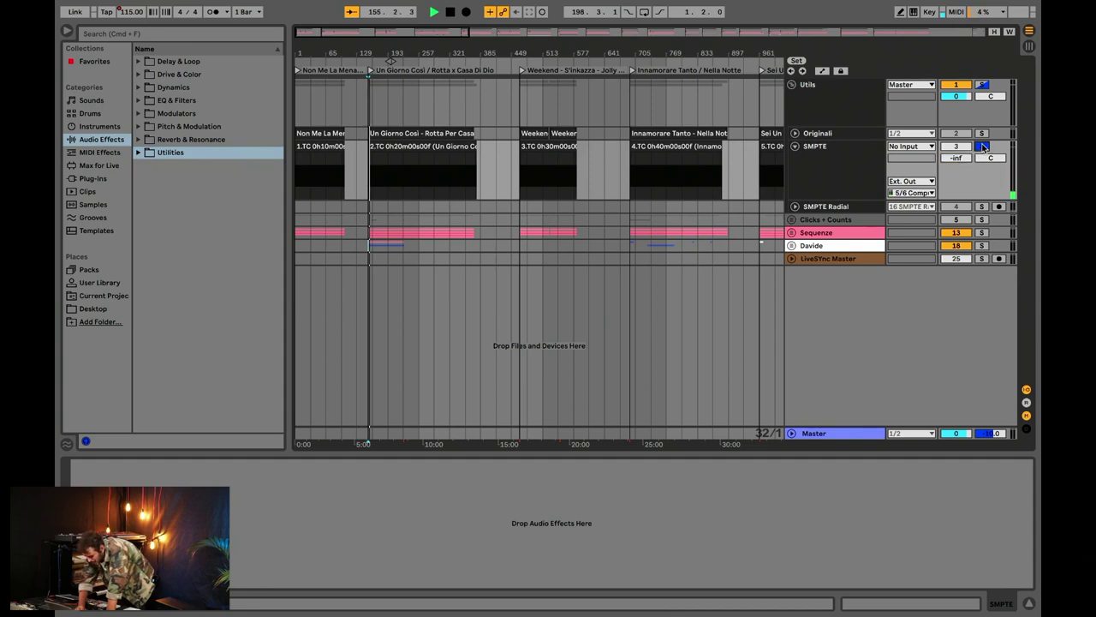
key("space")
left_click(955, 147)
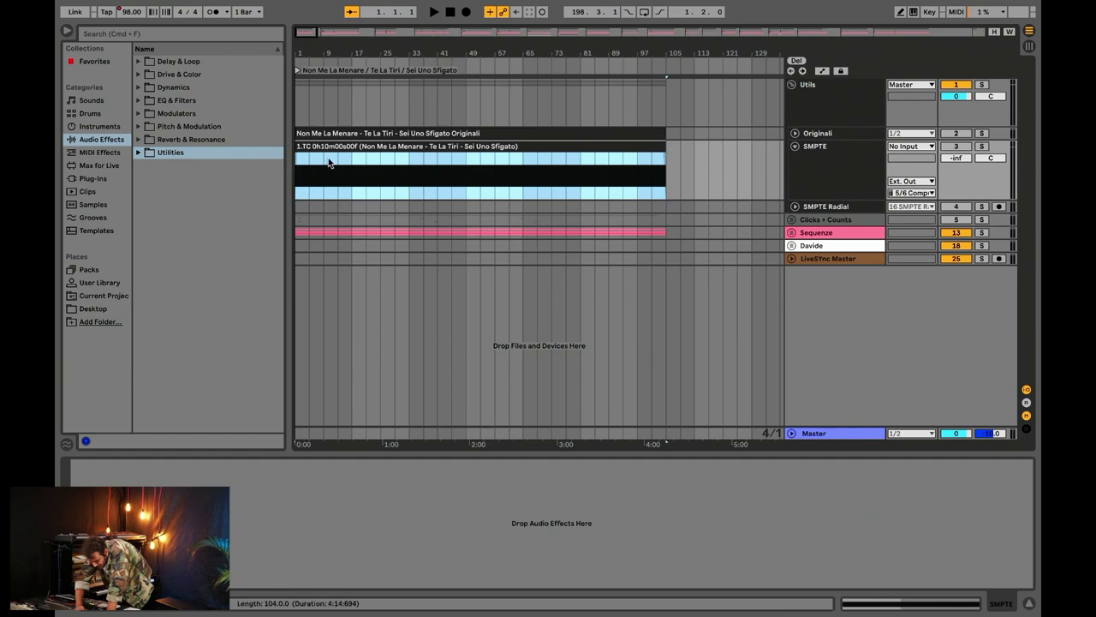
Look through the timecode clips on the SMPTE track for the first three songs
scroll(402, 166, "right", 10)
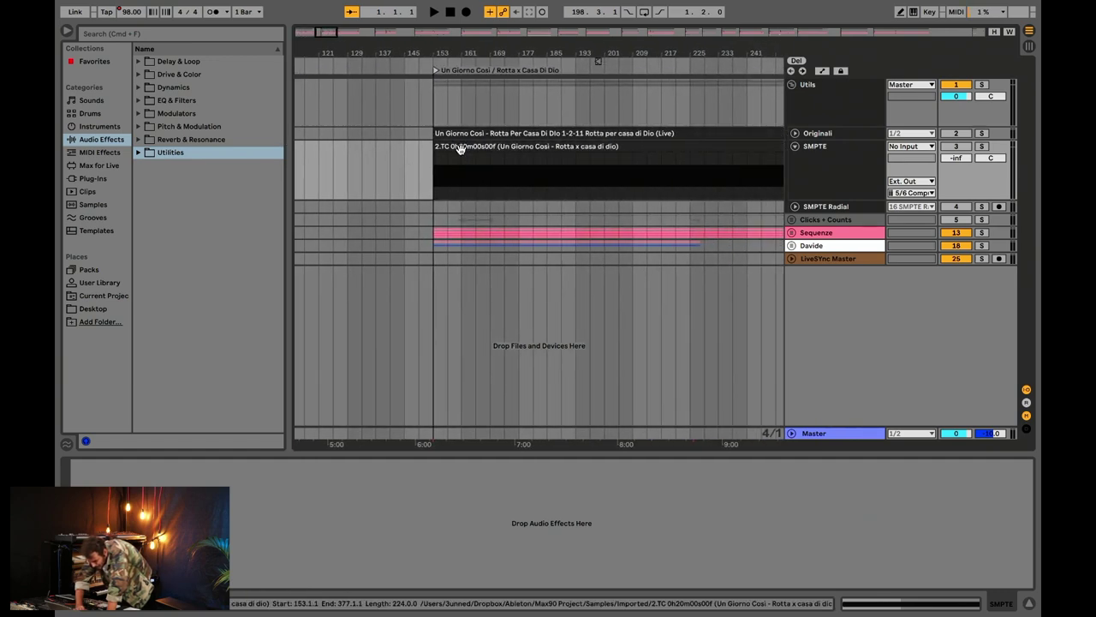
scroll(460, 148, "right", 10)
scroll(460, 148, "right", 20)
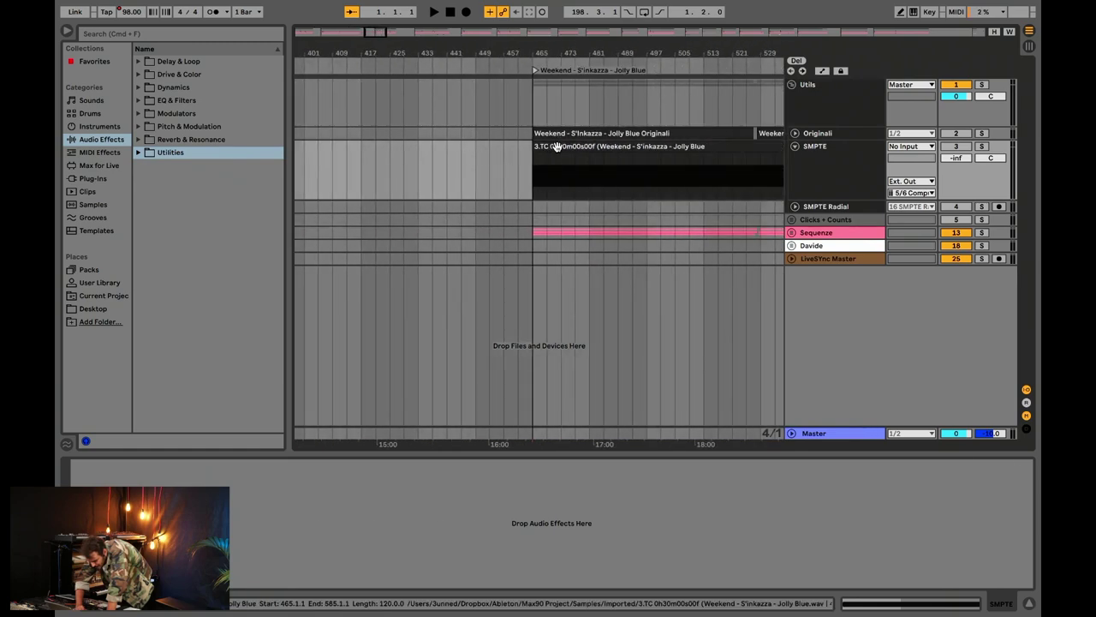
scroll(557, 147, "left", 20)
left_click(557, 147)
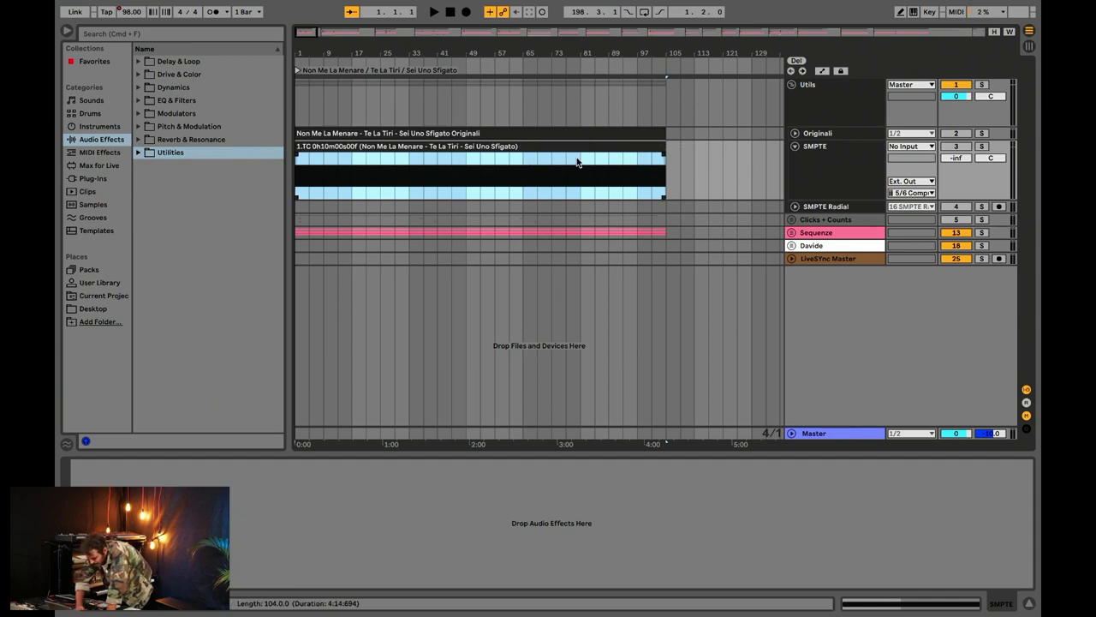
Open the first song's timecode clip for viewing and examine the gap between its end and the second song's clip
left_click(707, 164)
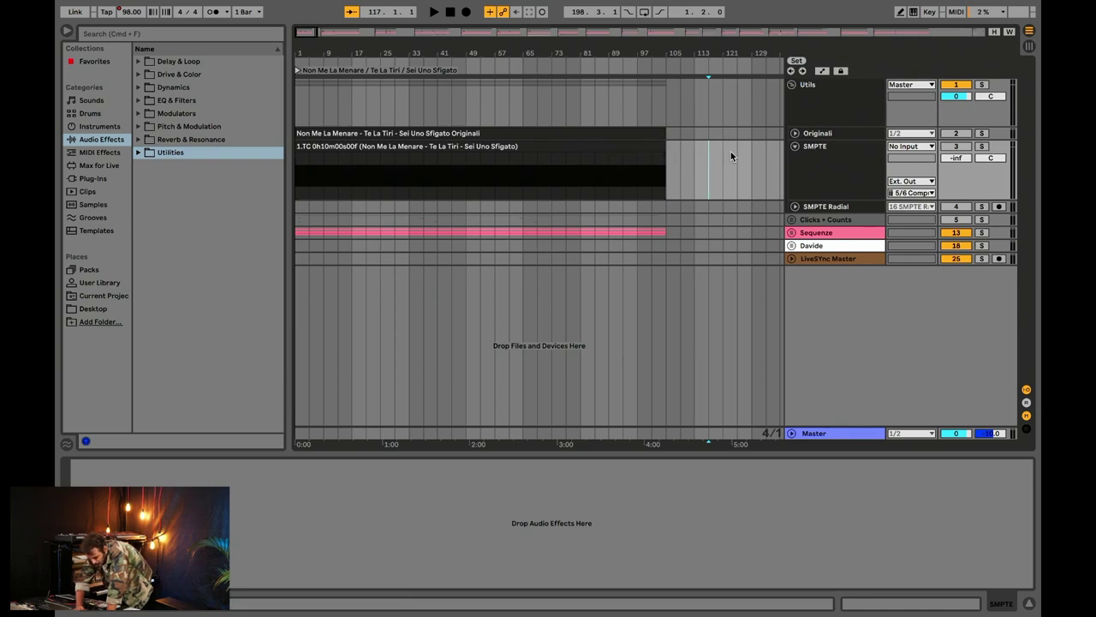
left_click(697, 146)
double_click(657, 147)
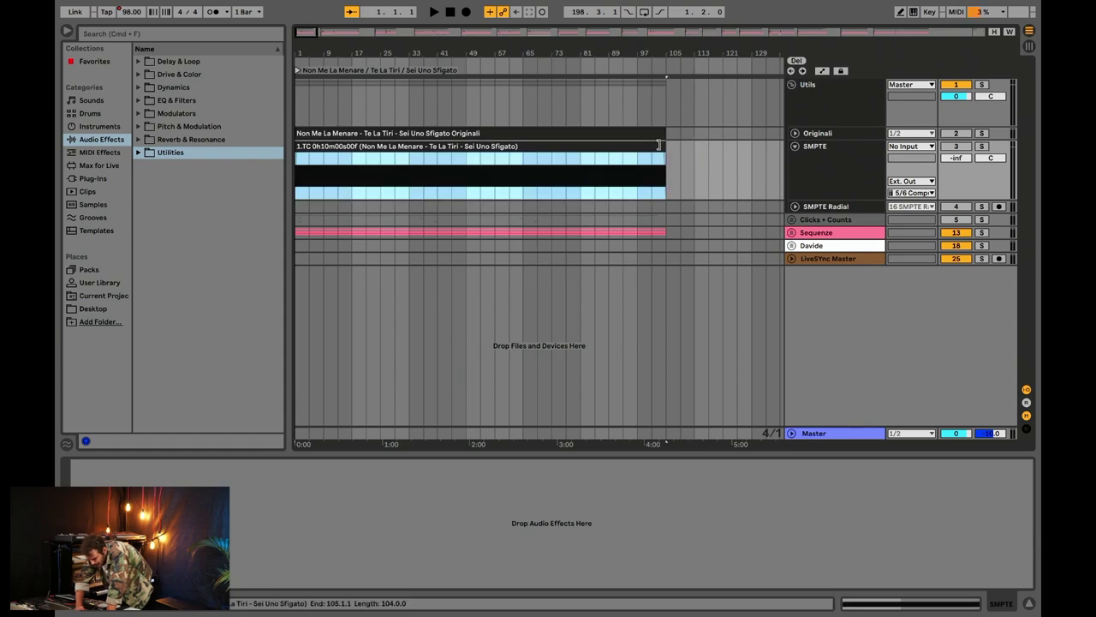
left_click_drag(666, 151, 688, 153)
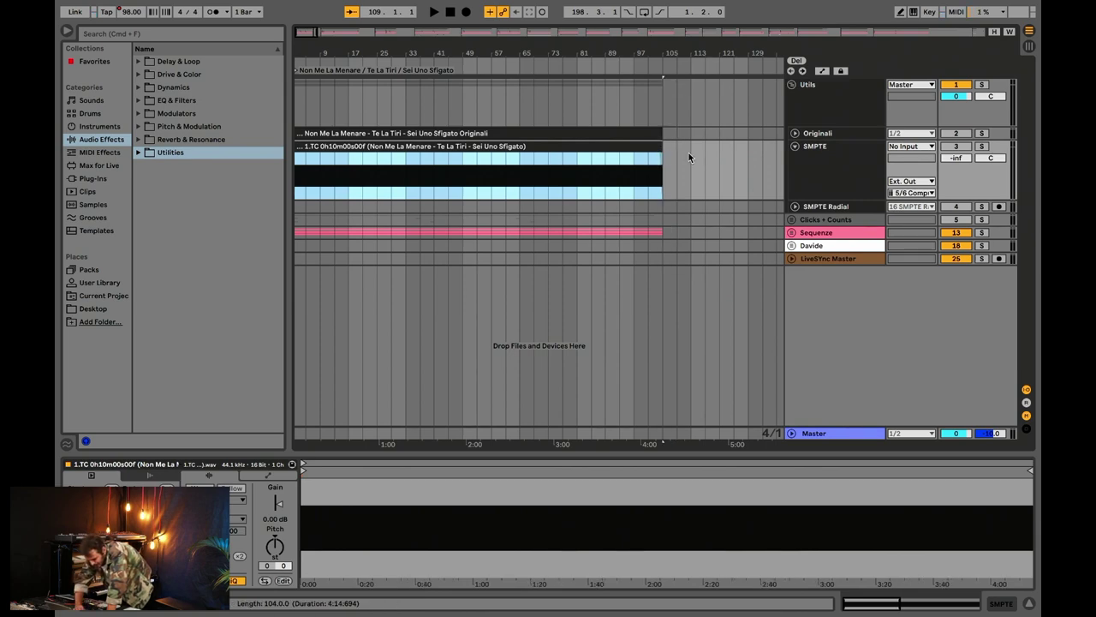
scroll(688, 152, "right", 5)
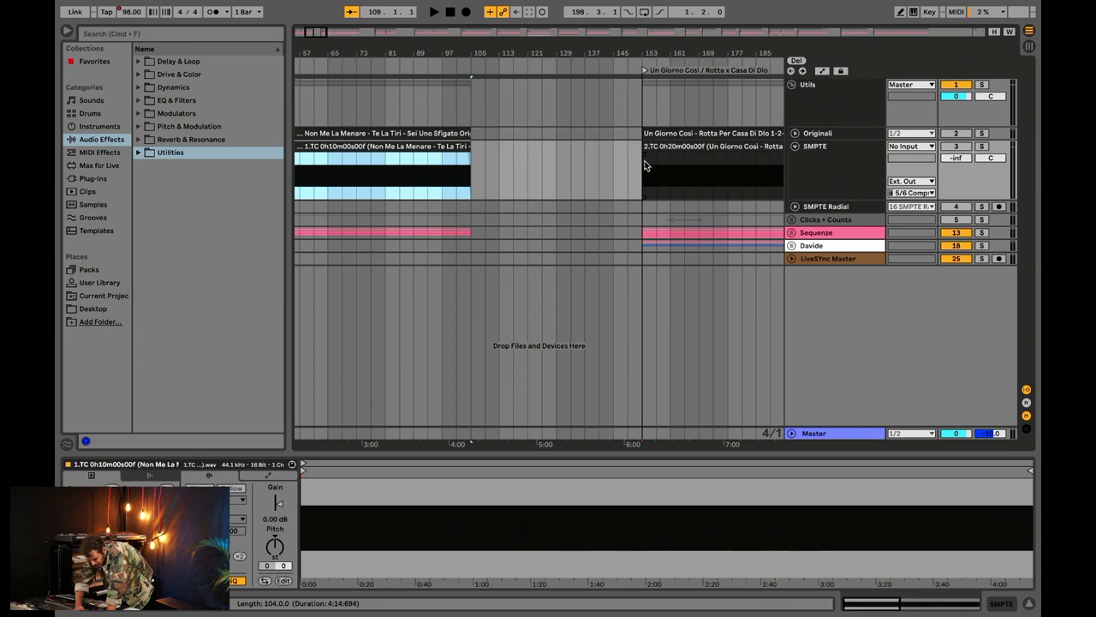
left_click(501, 159)
scroll(502, 159, "left", 10)
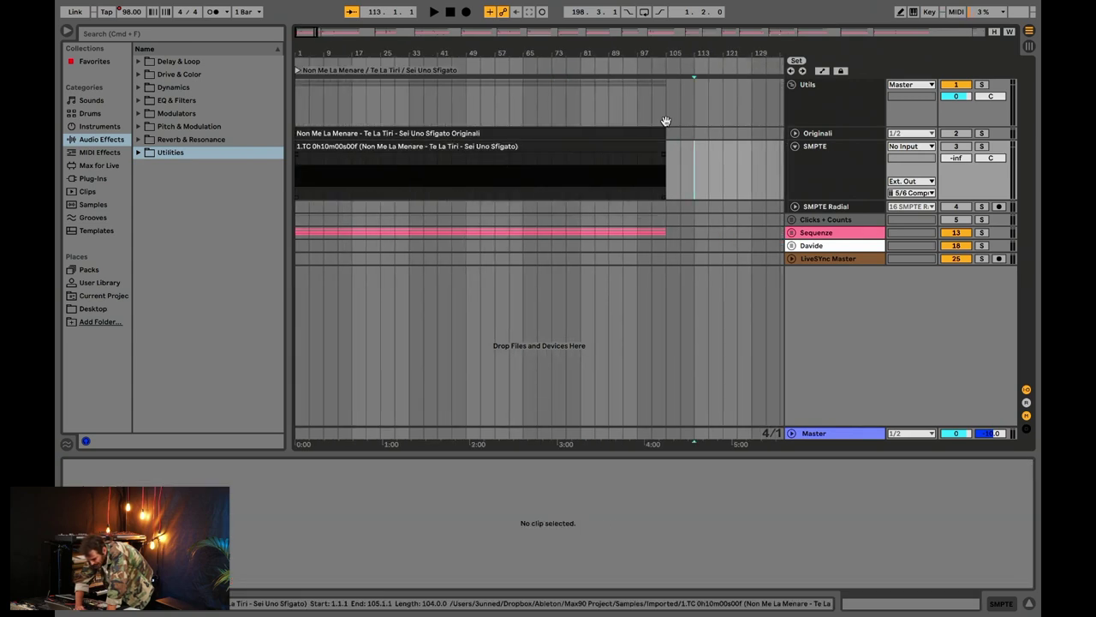
Compare the SMPTE and SMPTE Radial tracks across the first songs of the arrangement
left_click(818, 162)
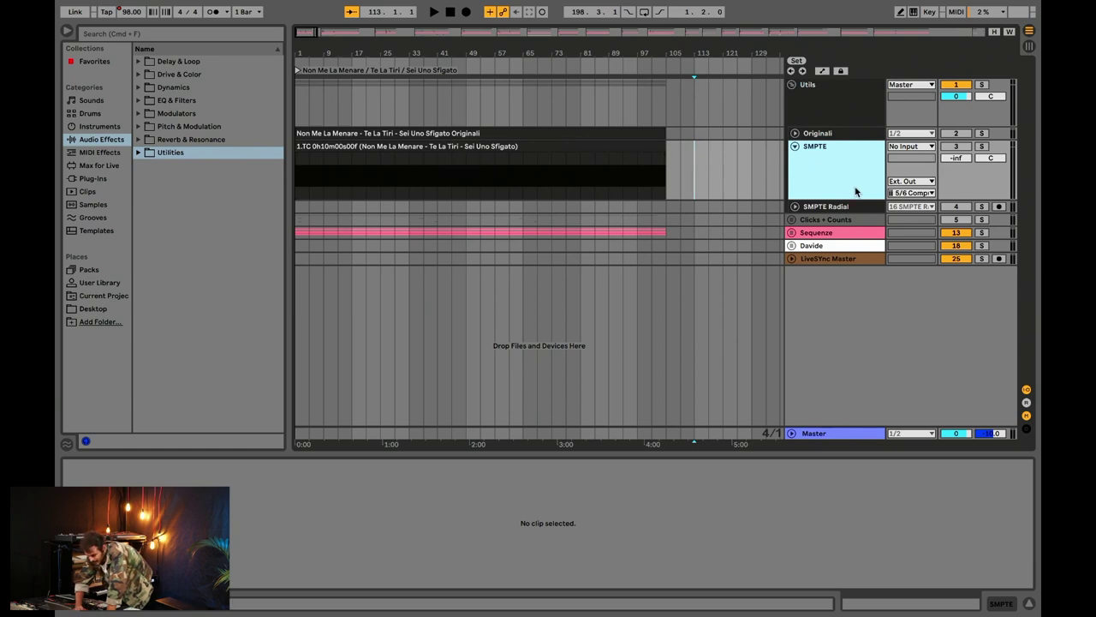
left_click(824, 207)
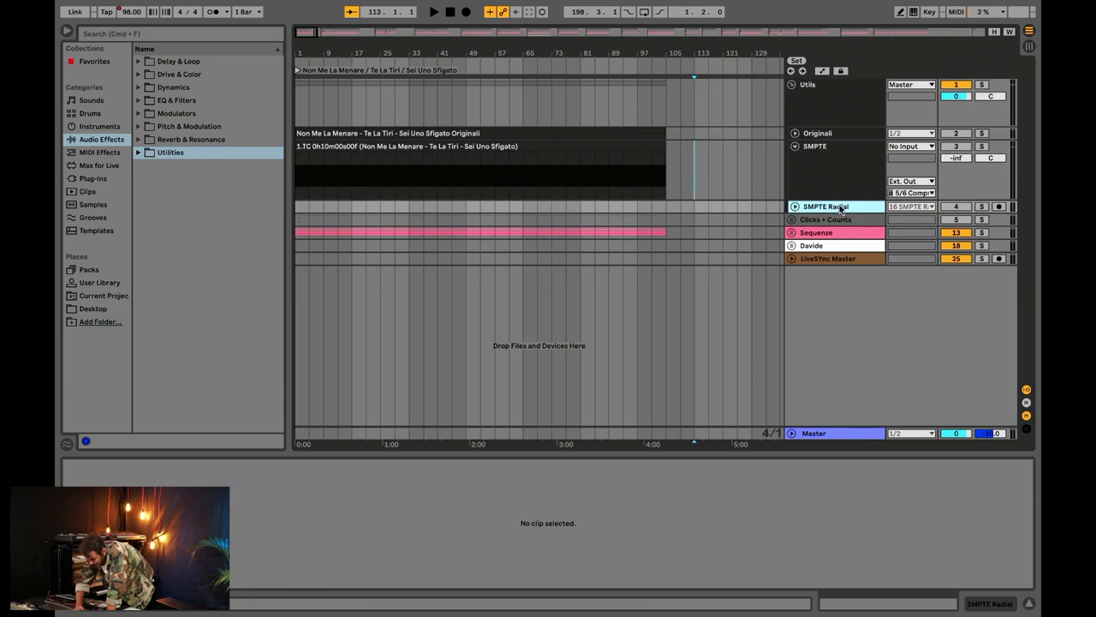
left_click(821, 164)
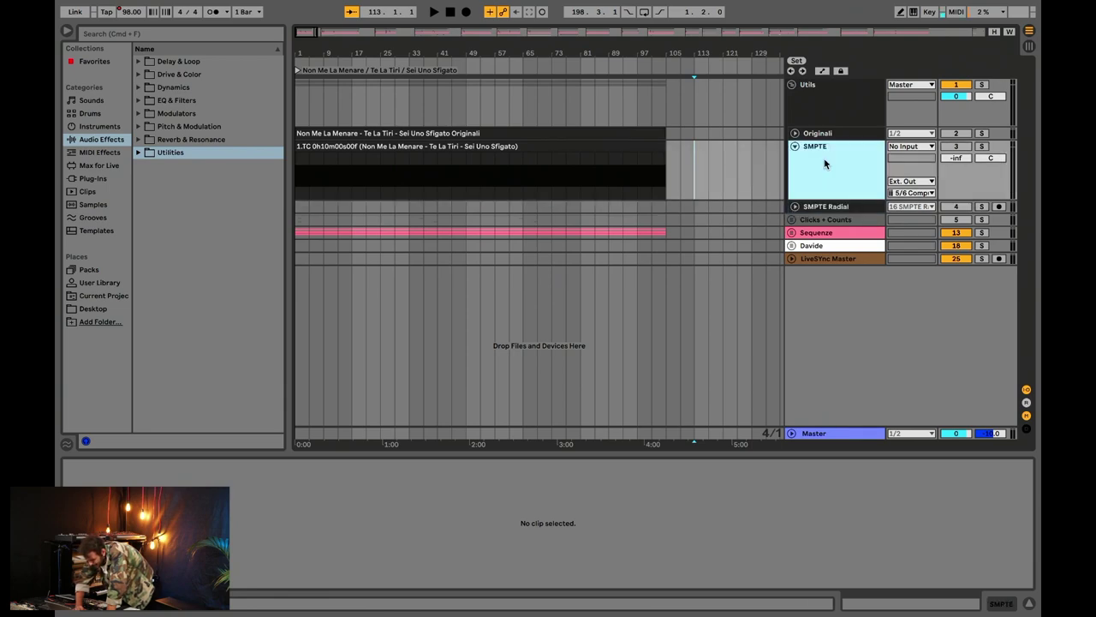
left_click(832, 209)
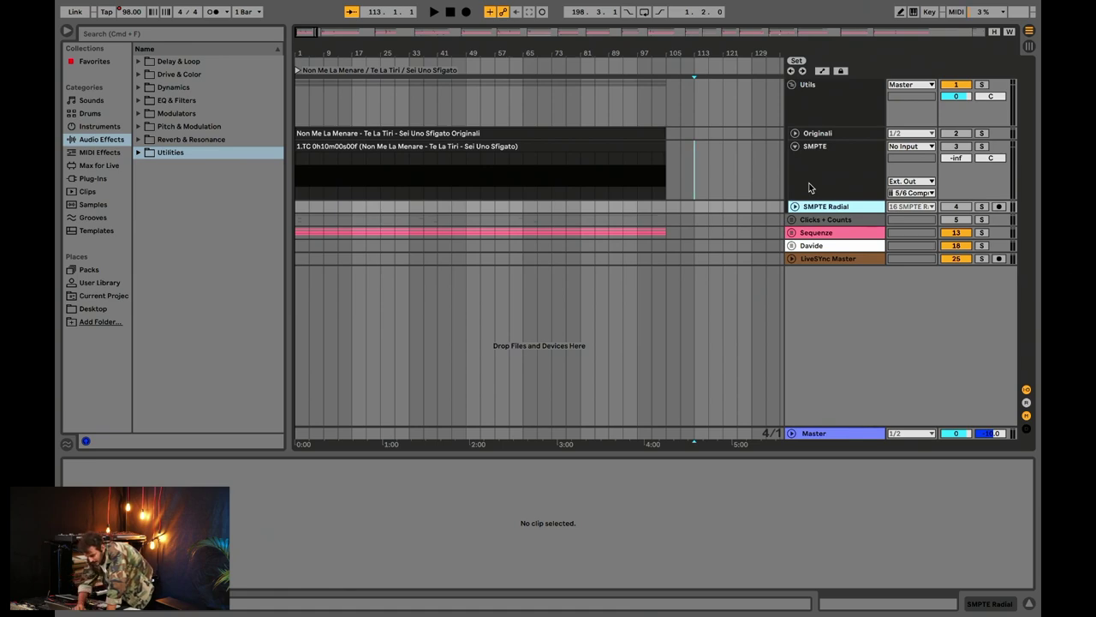
left_click_drag(320, 41, 720, 193)
left_click(840, 210)
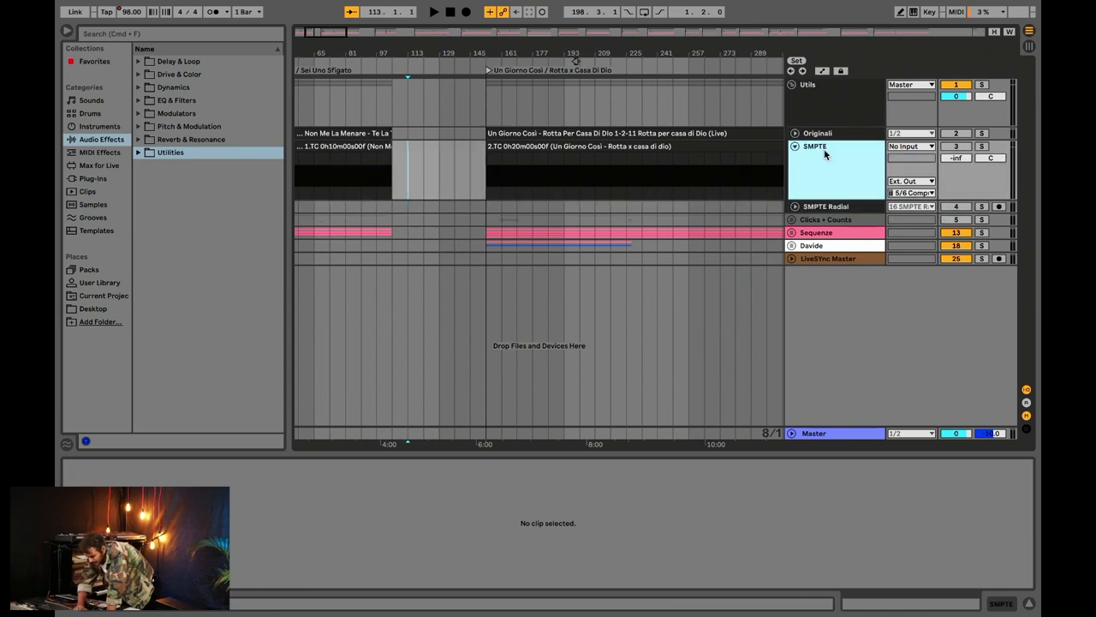
left_click(827, 152)
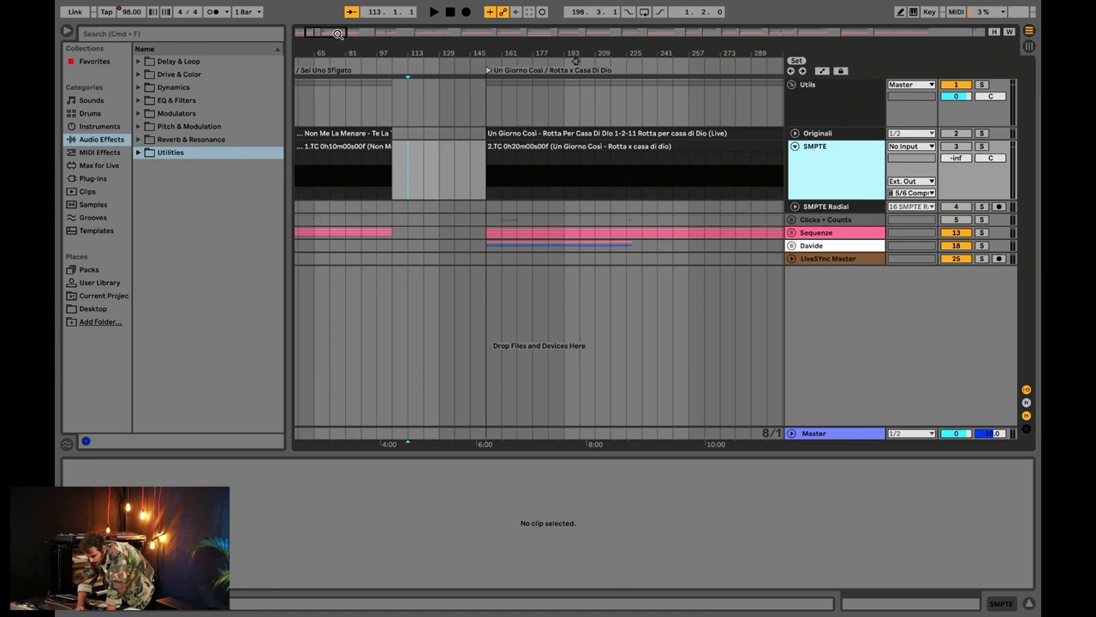
left_click_drag(342, 36, 369, 35)
left_click(818, 146)
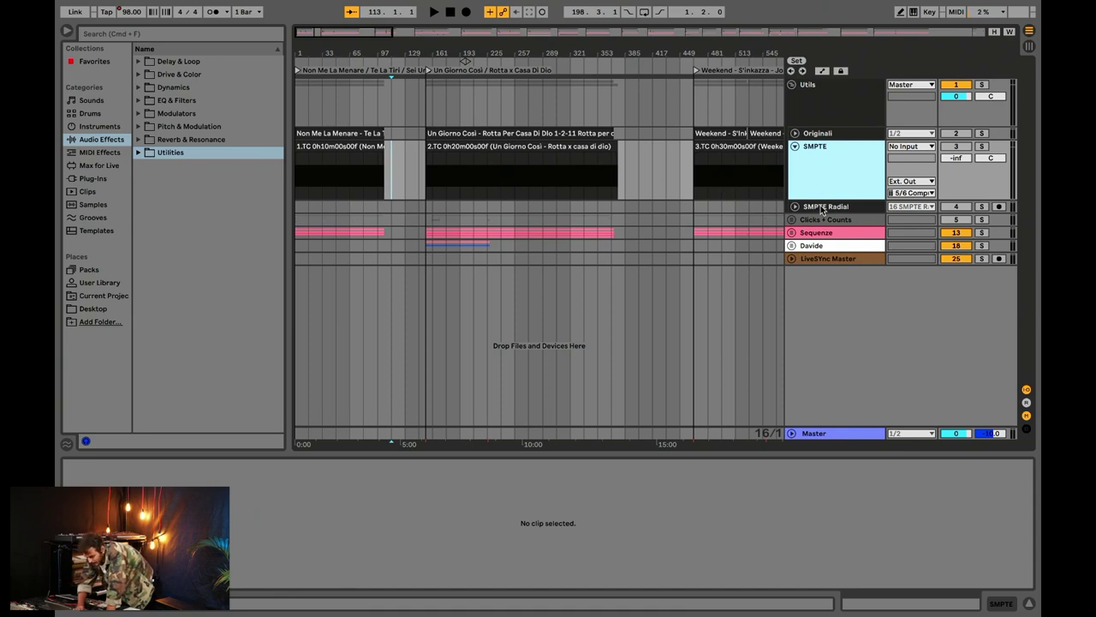
Fold the Utils group and unfold the Clicks + Counts group
left_click(793, 84)
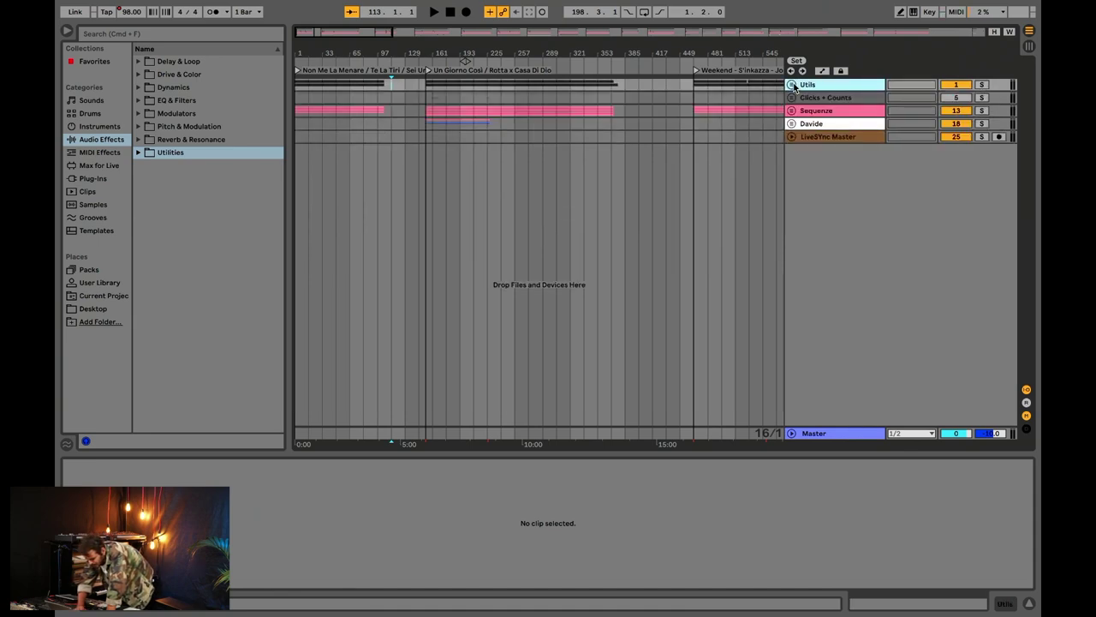
left_click(792, 84)
left_click(793, 85)
left_click(821, 100)
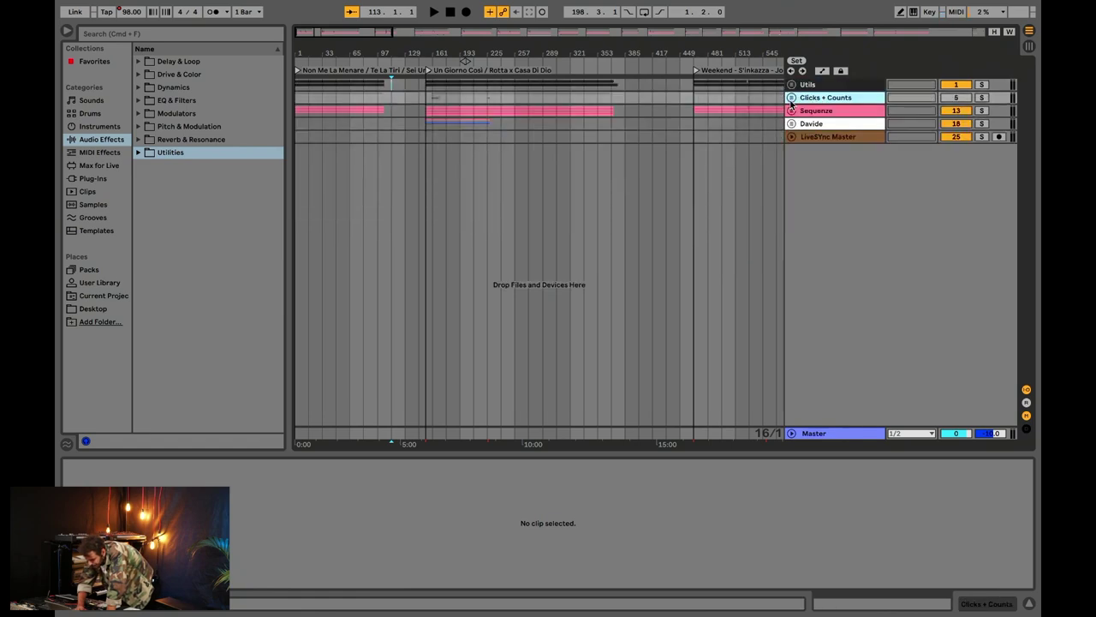
left_click(792, 98)
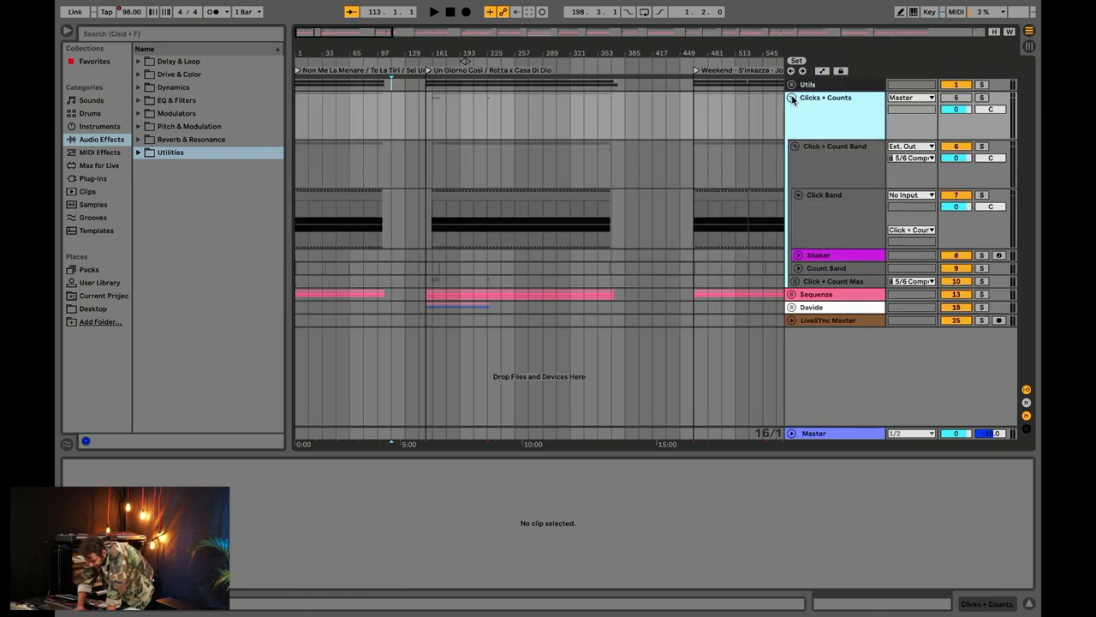
Fold the Click + Count Band subgroup and compare it with Click + Count Max over the first five songs
left_click(829, 172)
left_click(795, 146)
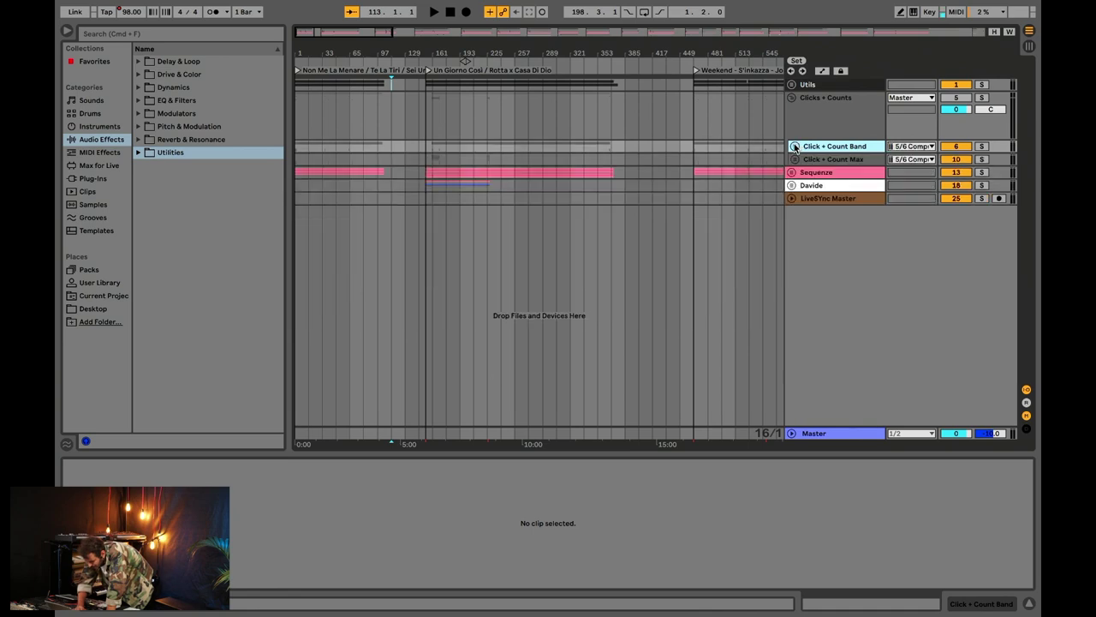
left_click_drag(374, 36, 451, 25)
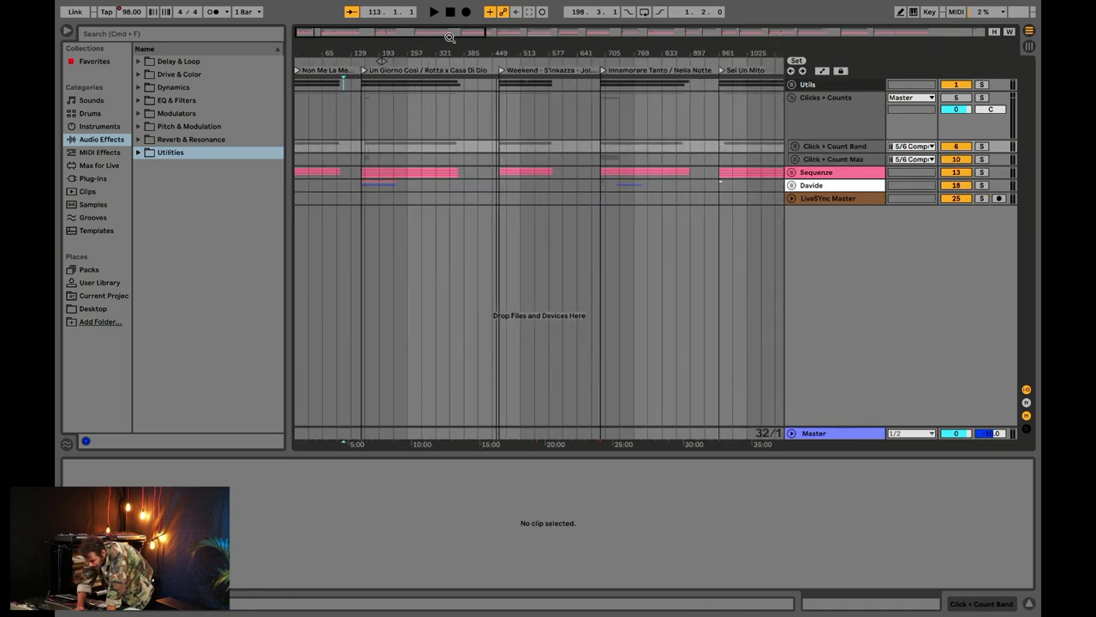
left_click(814, 128)
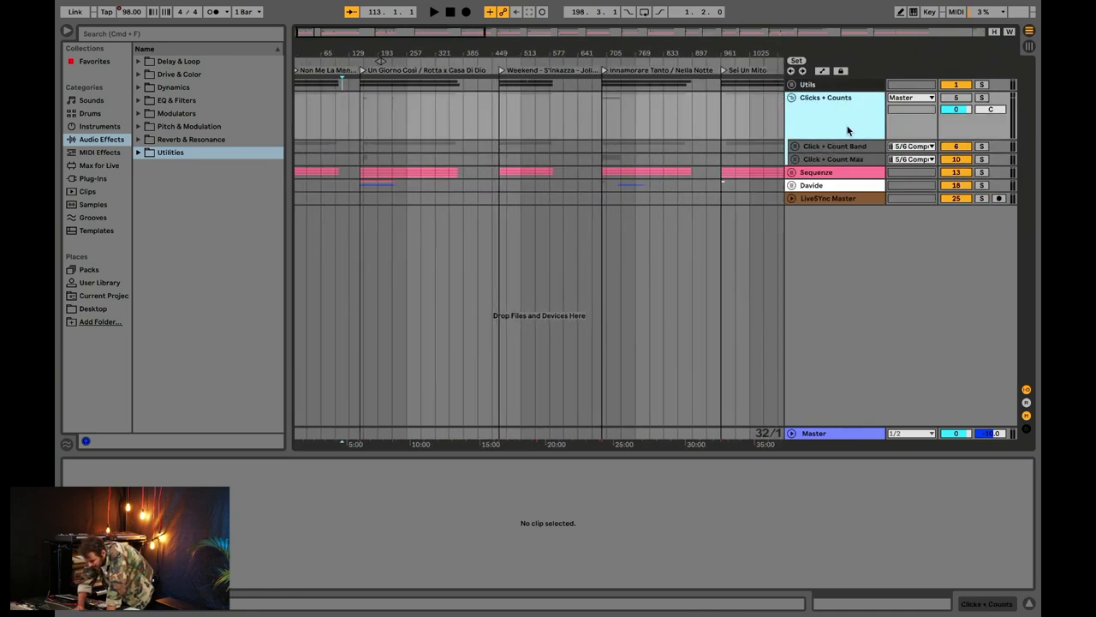
left_click(837, 147)
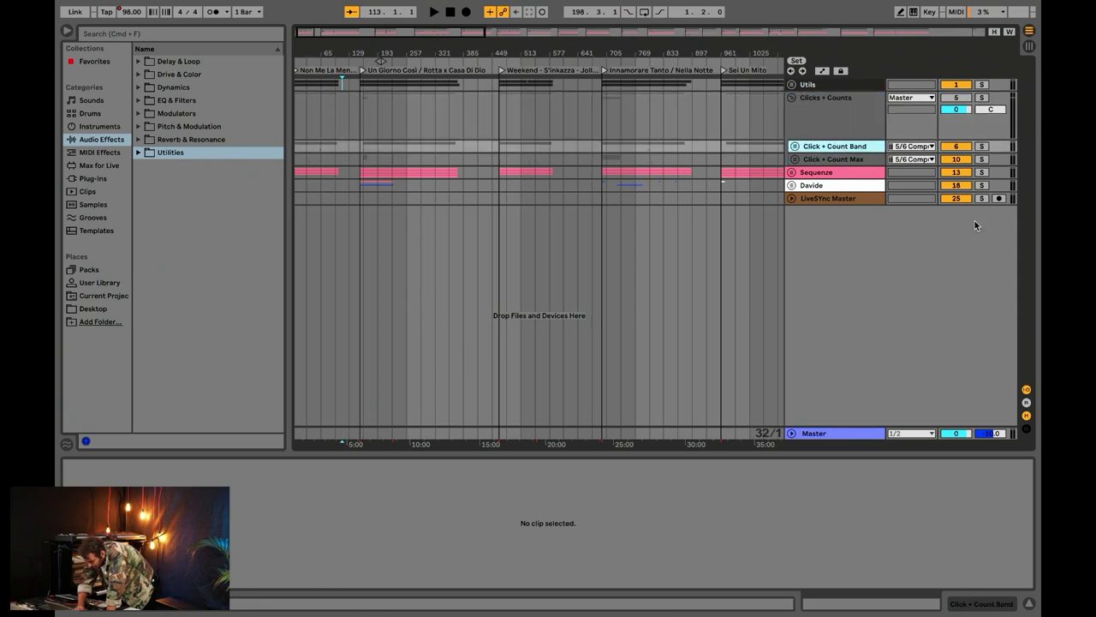
key("Down")
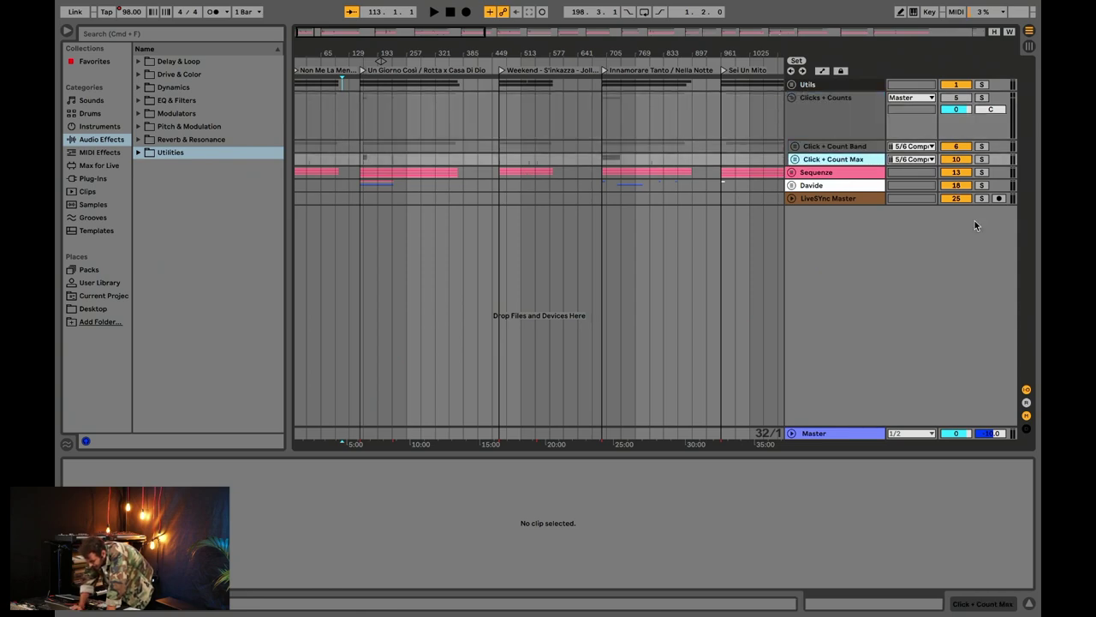
key("Up")
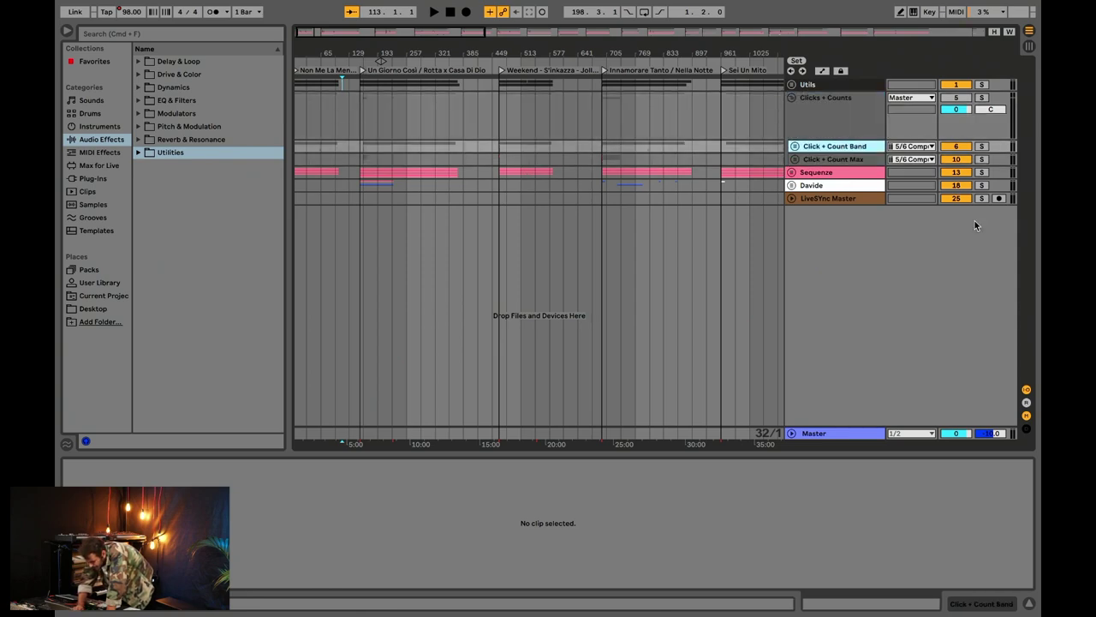
Unfold the Click + Count Band and Click + Count Max subgroups to show their tracks
left_click(795, 146)
left_click(850, 285)
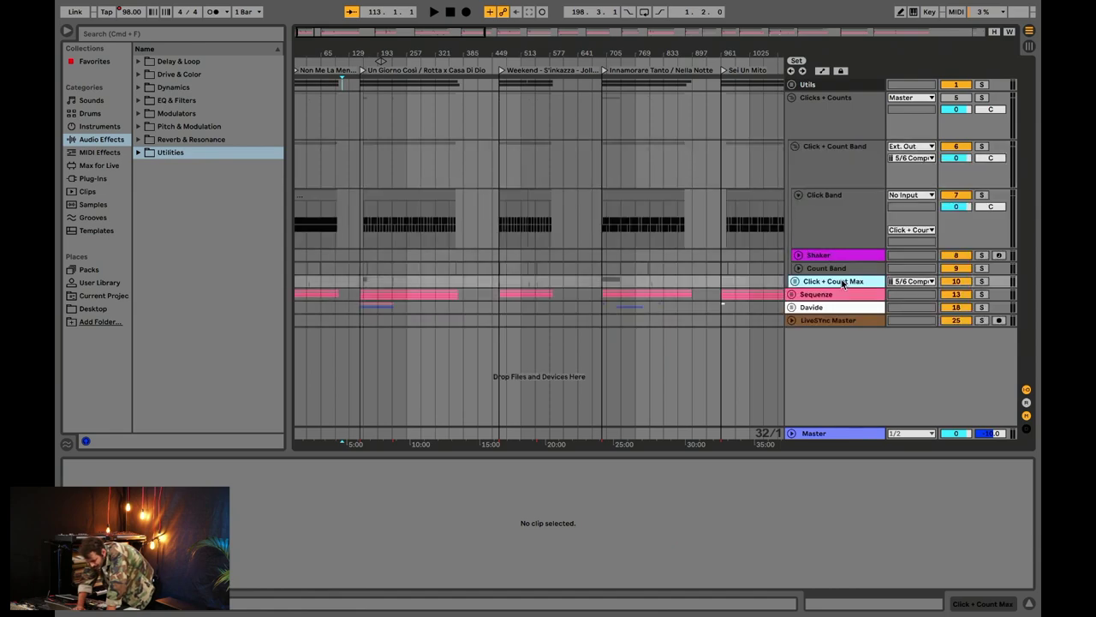
left_click(795, 282)
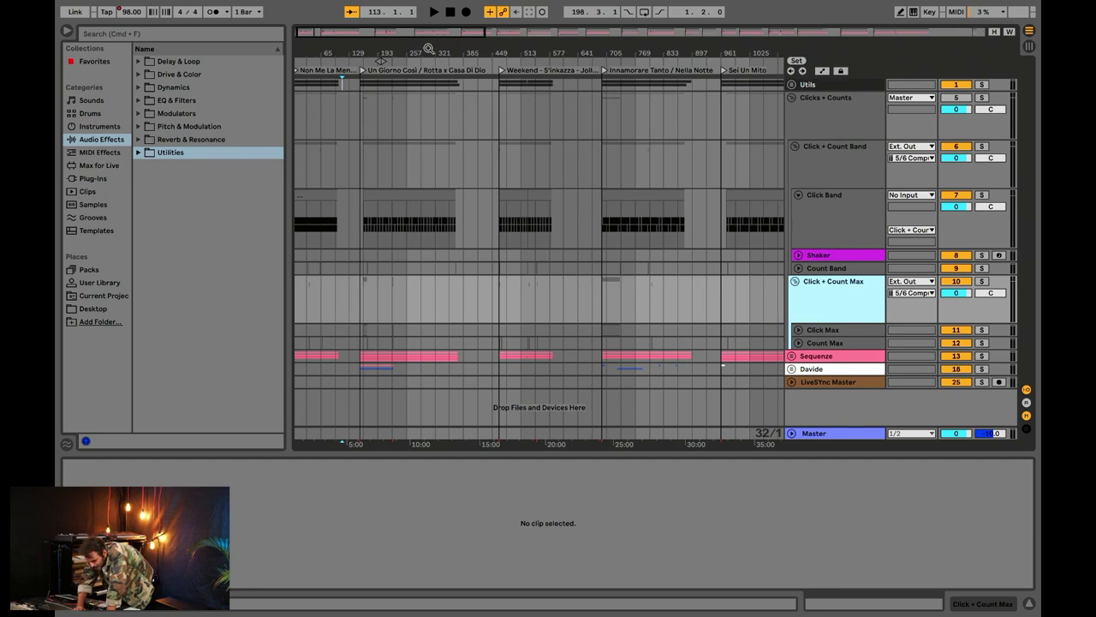
Select the Clicks + Counts group's range of 43 bars from bar 694, at the start of Innamorare Tanto / Nella Notte
left_click_drag(415, 38, 519, 159)
scroll(519, 155, "left", 5)
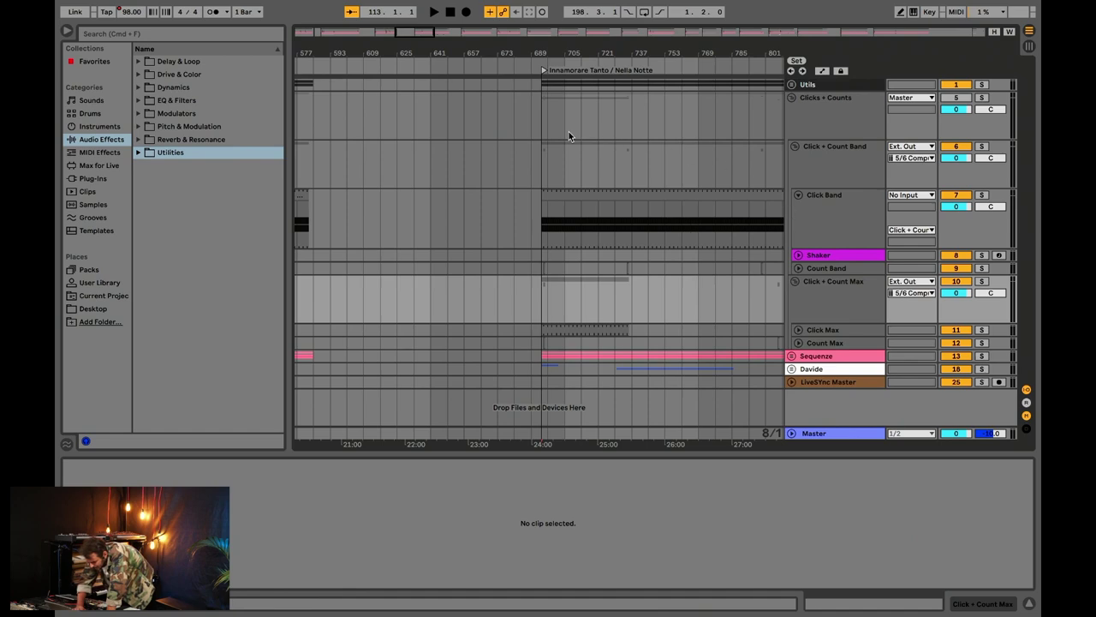
left_click(541, 115)
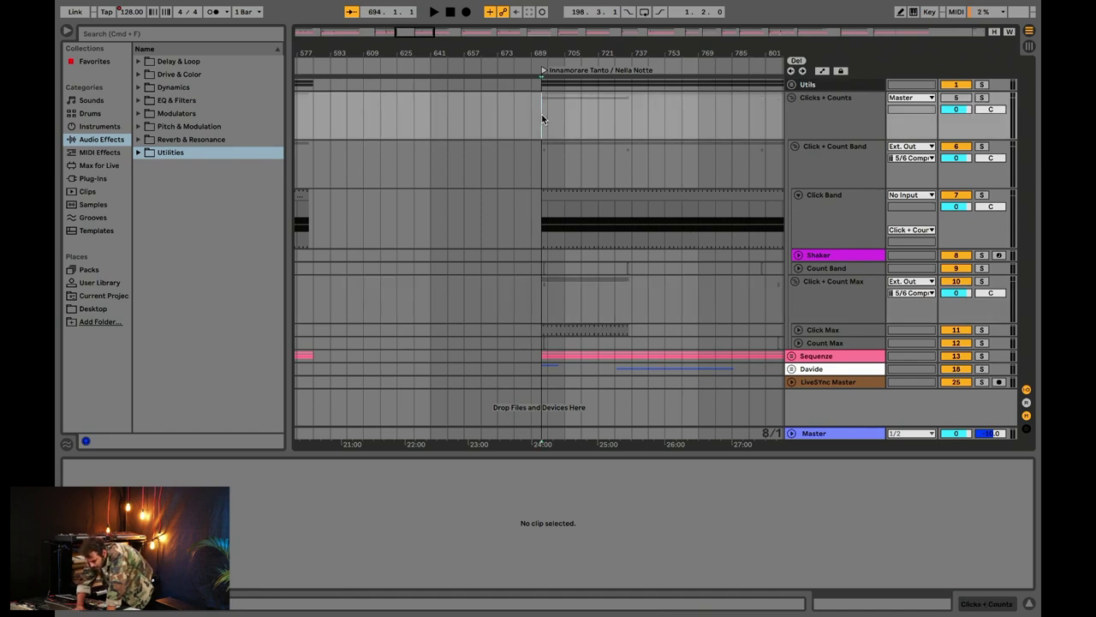
left_click_drag(559, 118, 632, 113)
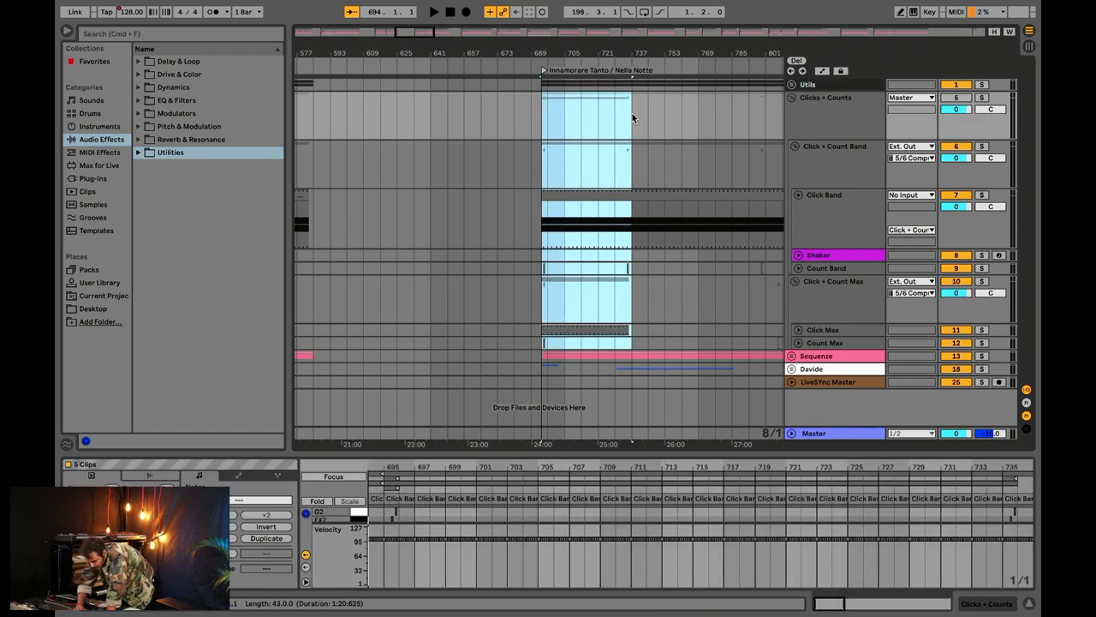
Examine the click and count clips through Innamorare Tanto / Nella Notte, then place the insert marker at bar 739 on Click Max
key("plus")
key("plus")
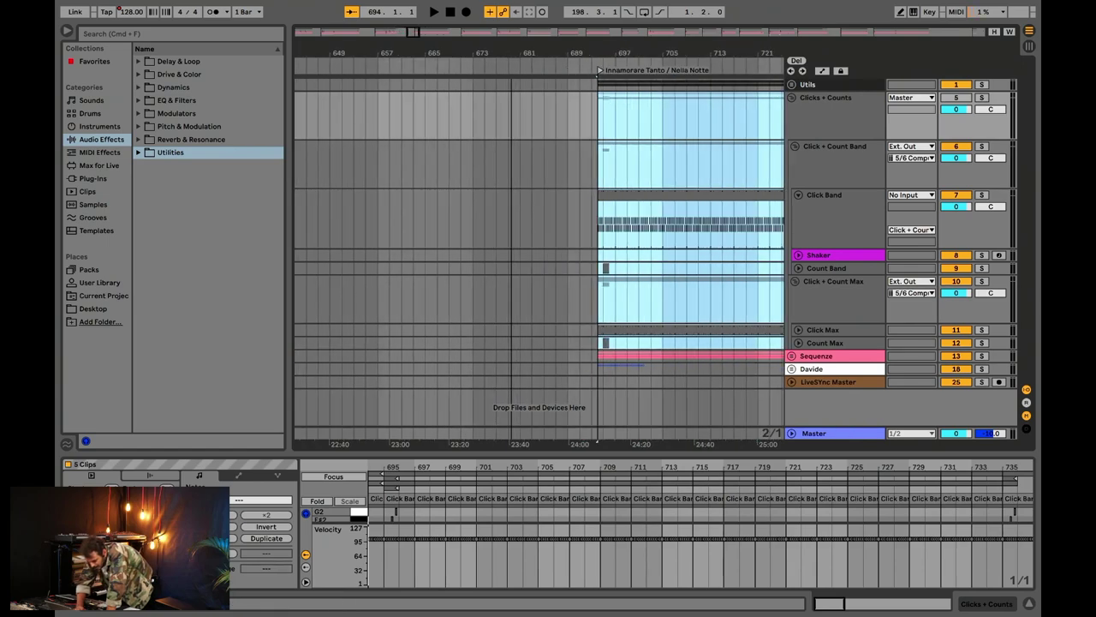
scroll(544, 186, "right", 5)
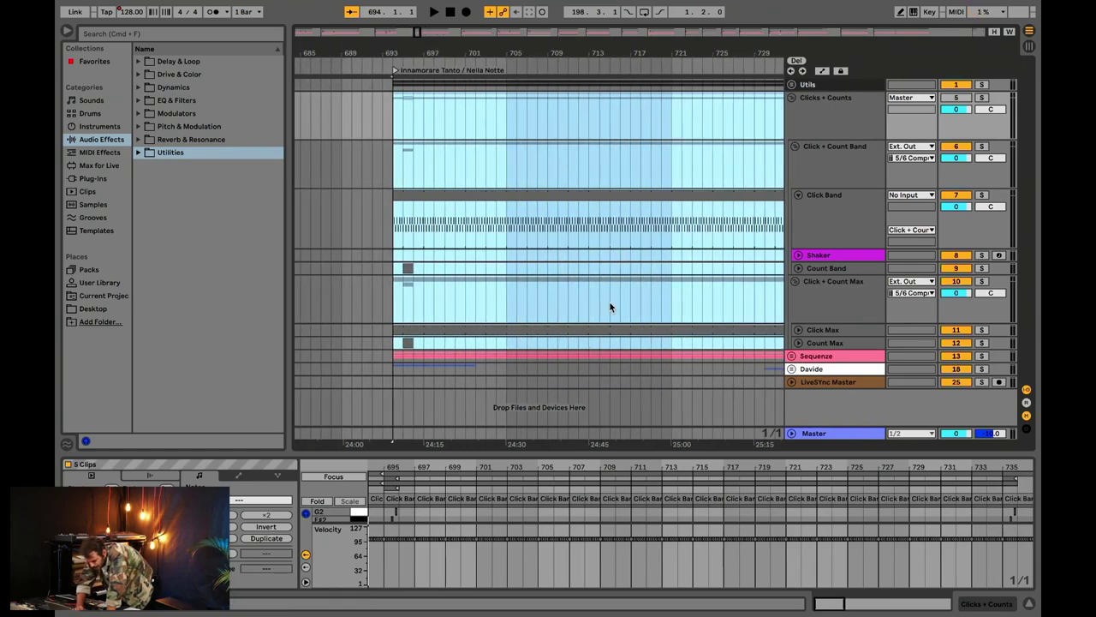
scroll(608, 301, "right", 5)
left_click(604, 329)
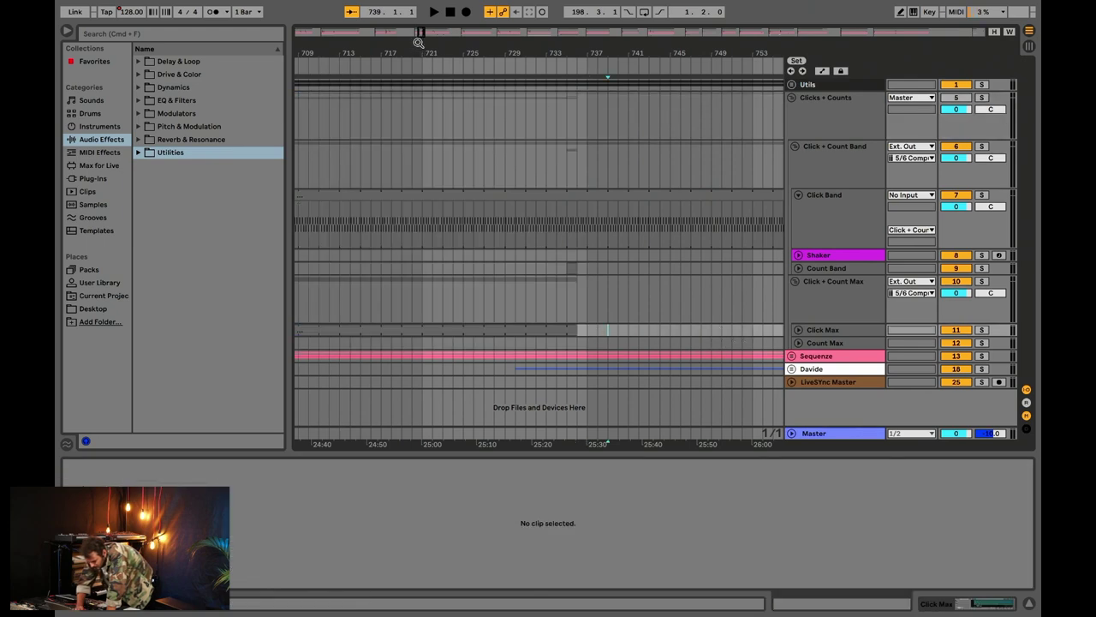
Fold the Click + Count Band and Click + Count Max subgroups while keeping the first songs in view
key("minus")
key("minus")
key("minus")
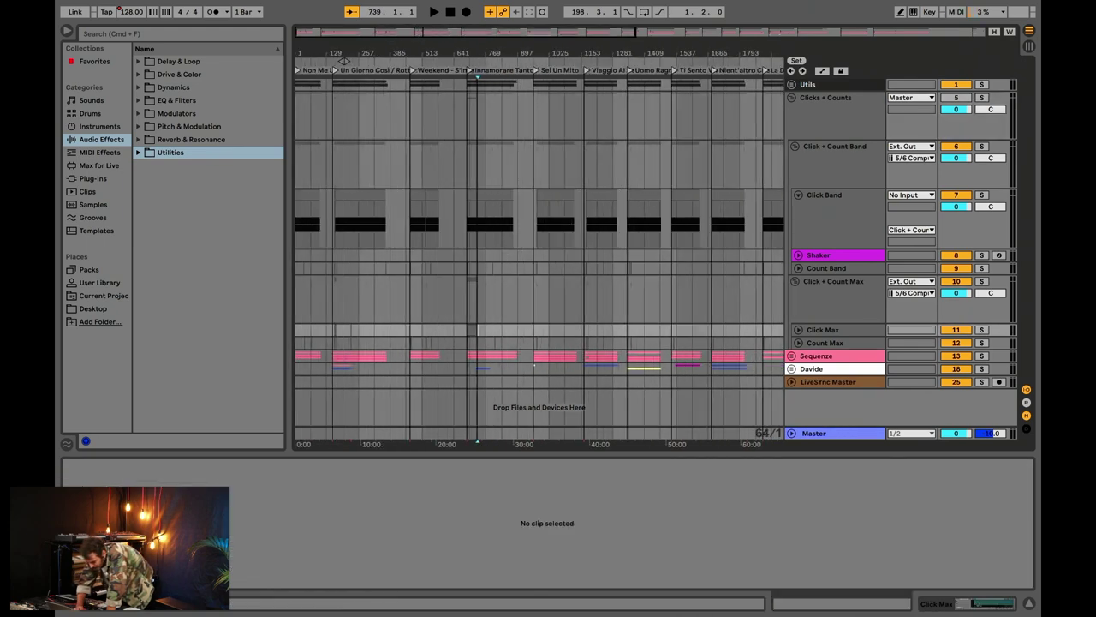
scroll(603, 192, "left", 5)
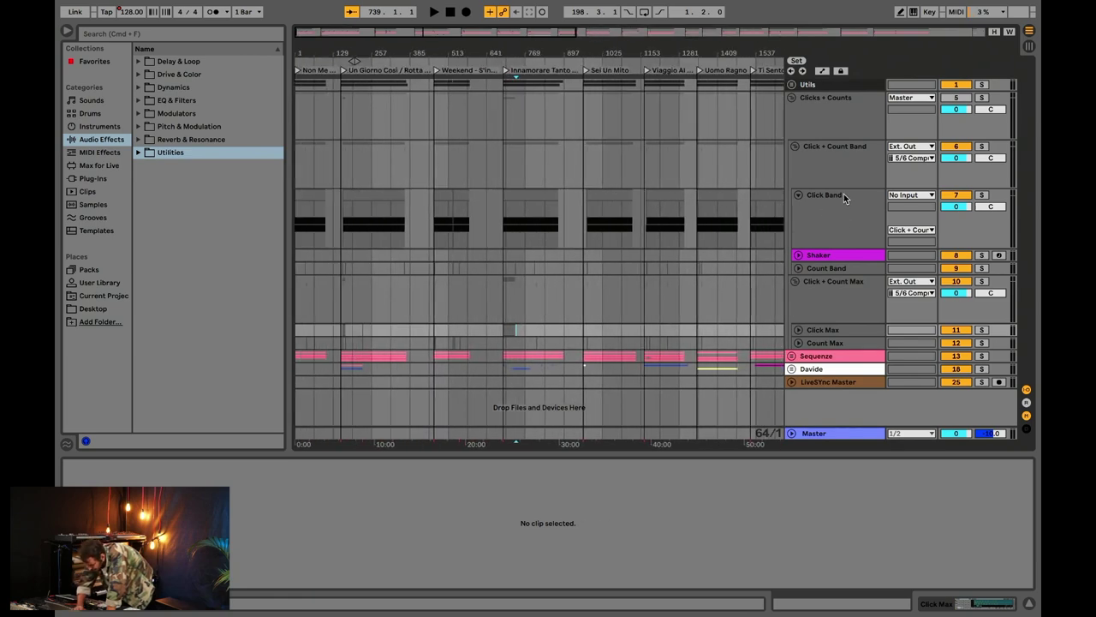
left_click(819, 158)
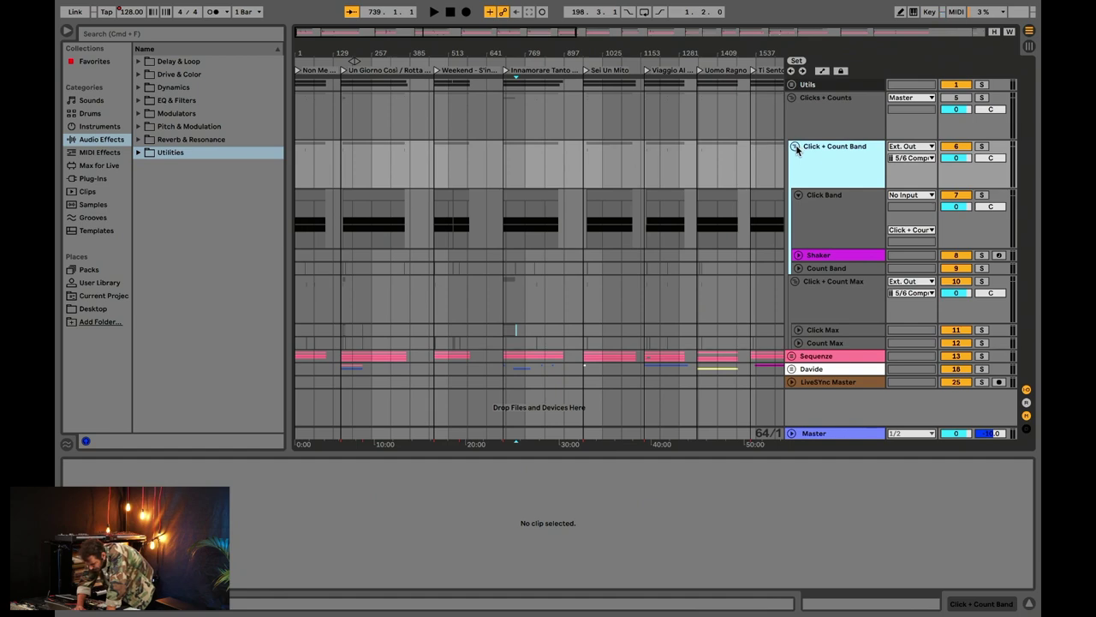
left_click(794, 146)
left_click(802, 171)
left_click(795, 159)
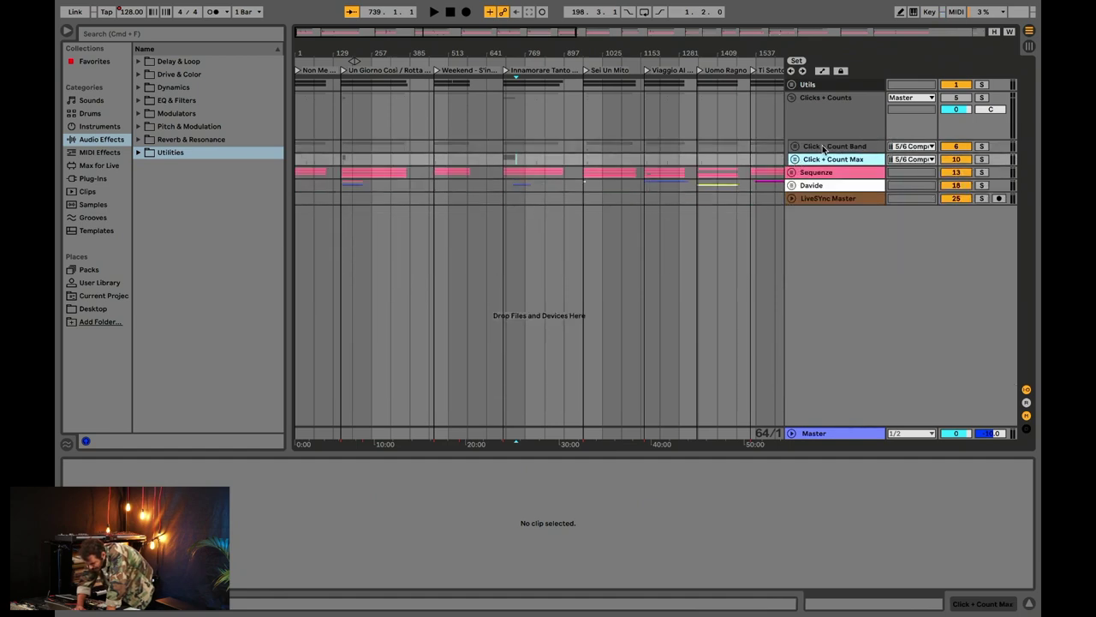
Select Click + Count Band and Click + Count Max in turn to compare the two folded subgroups
left_click(831, 148)
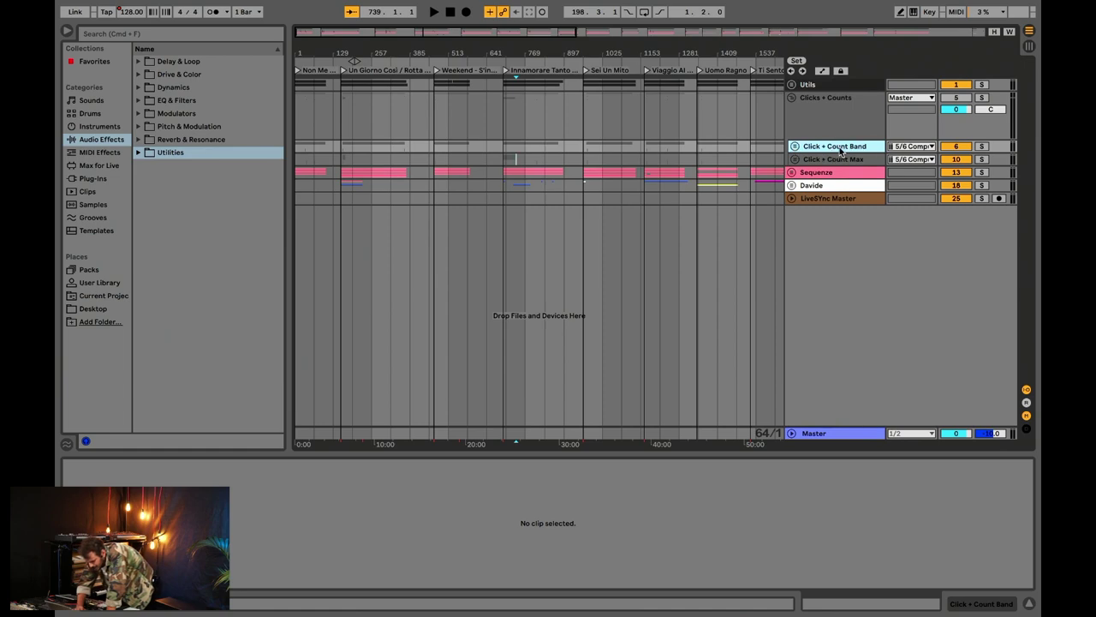
left_click(832, 160)
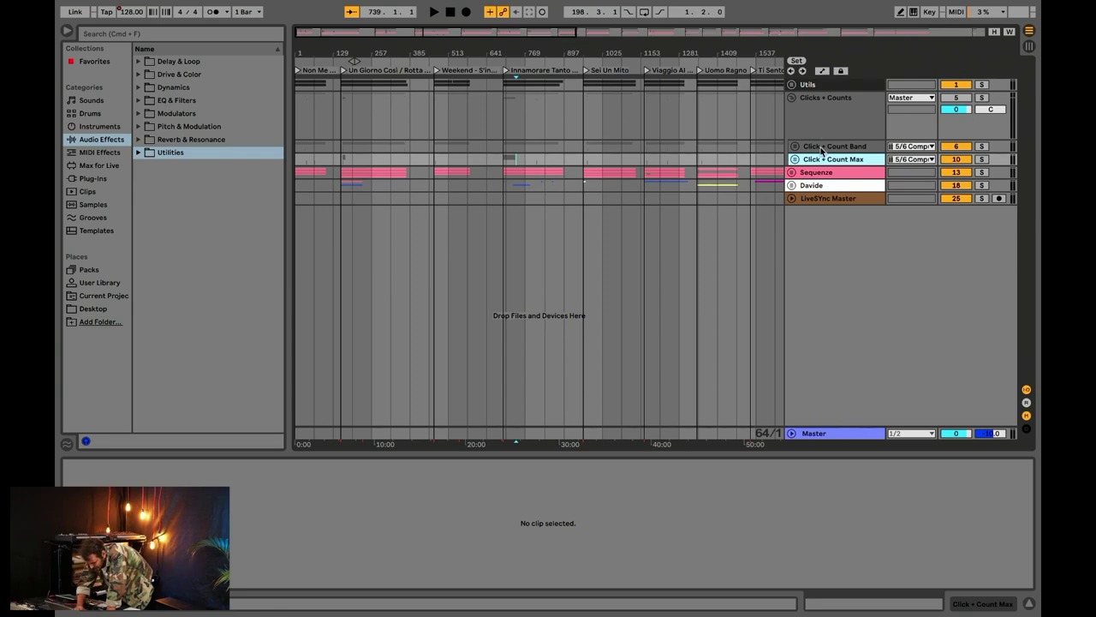
left_click(824, 147)
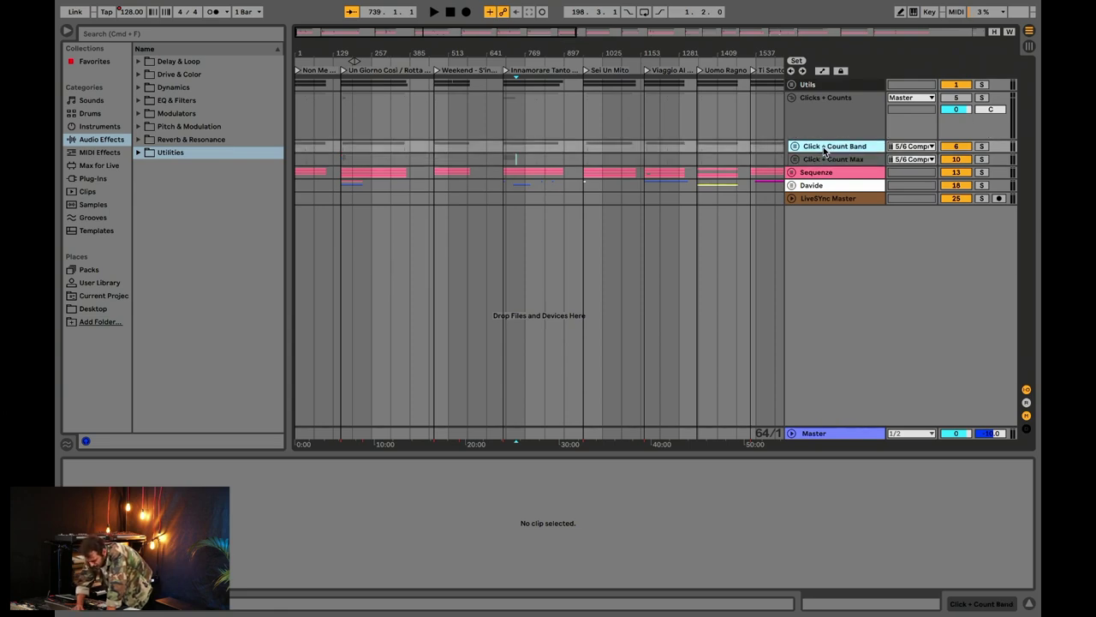
Unfold the Click + Count Band subgroup and inspect the sample devices on its Click Band and Count Band tracks
left_click(795, 147)
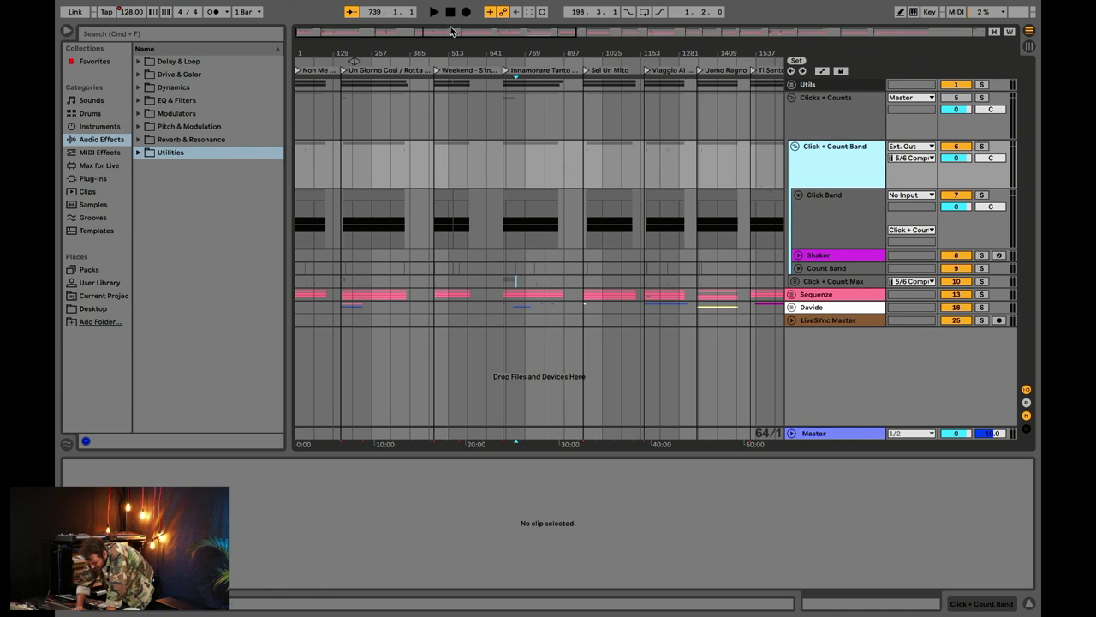
left_click_drag(450, 32, 450, 52)
scroll(571, 190, "up", 5)
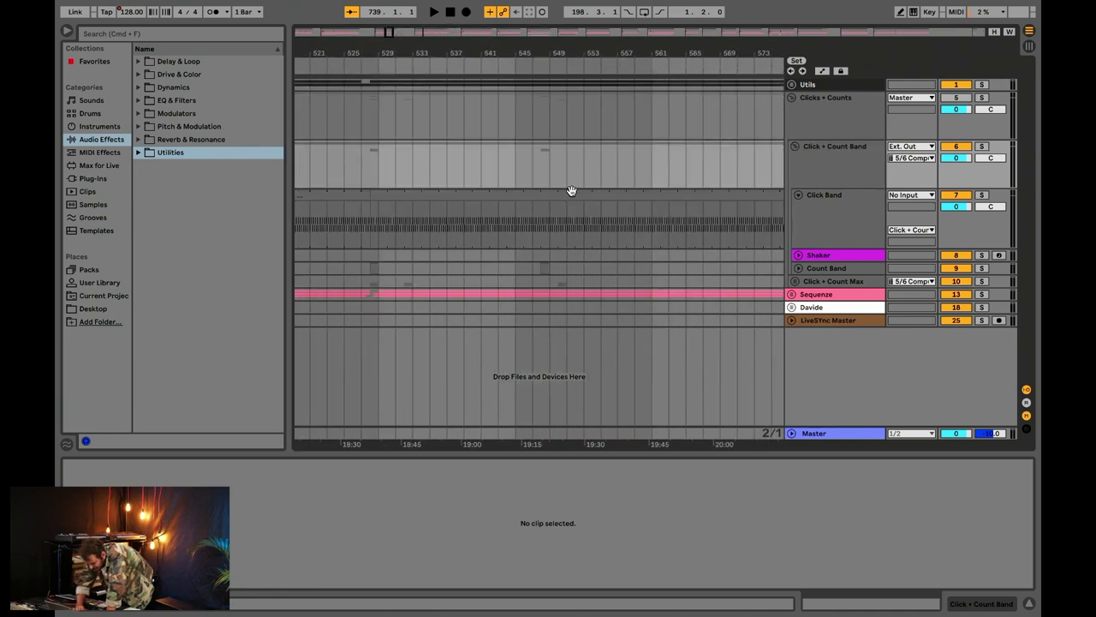
left_click(827, 204)
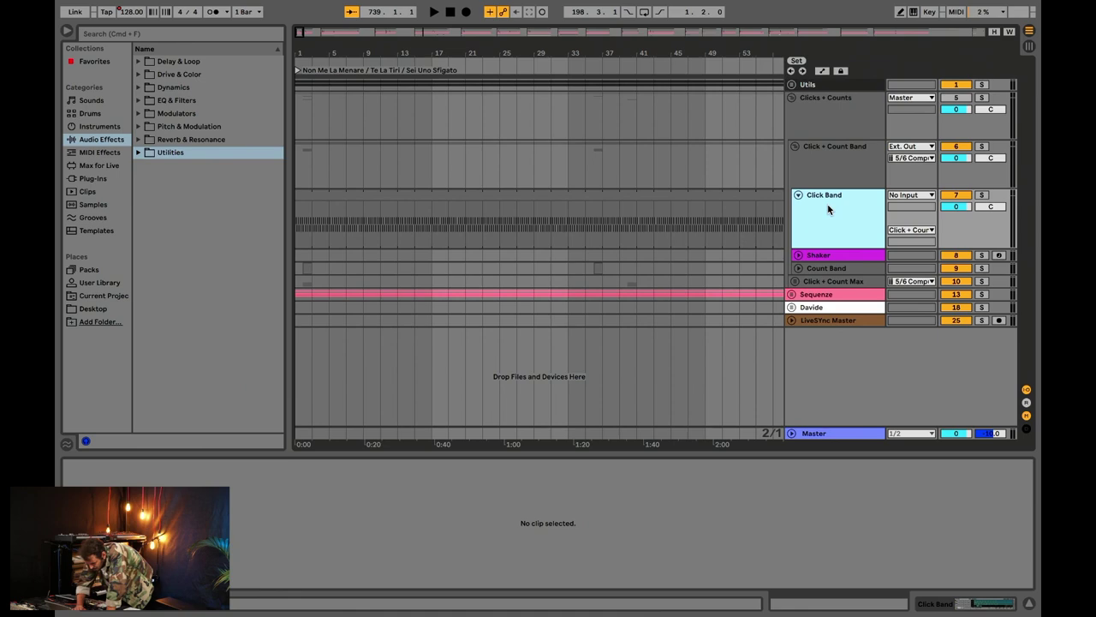
left_click(972, 606)
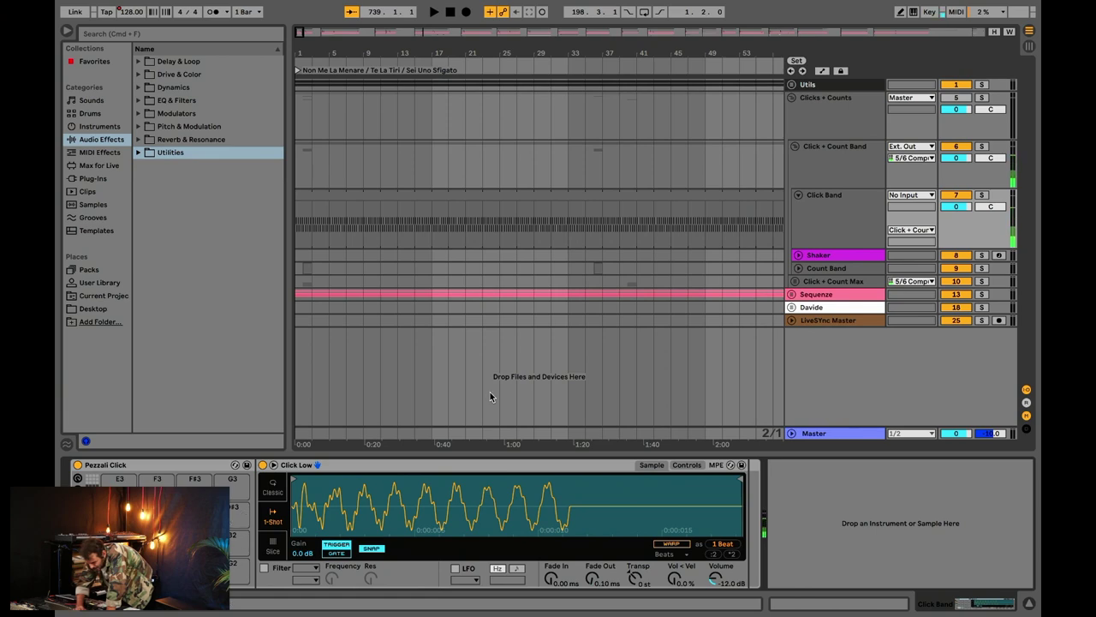
left_click(828, 267)
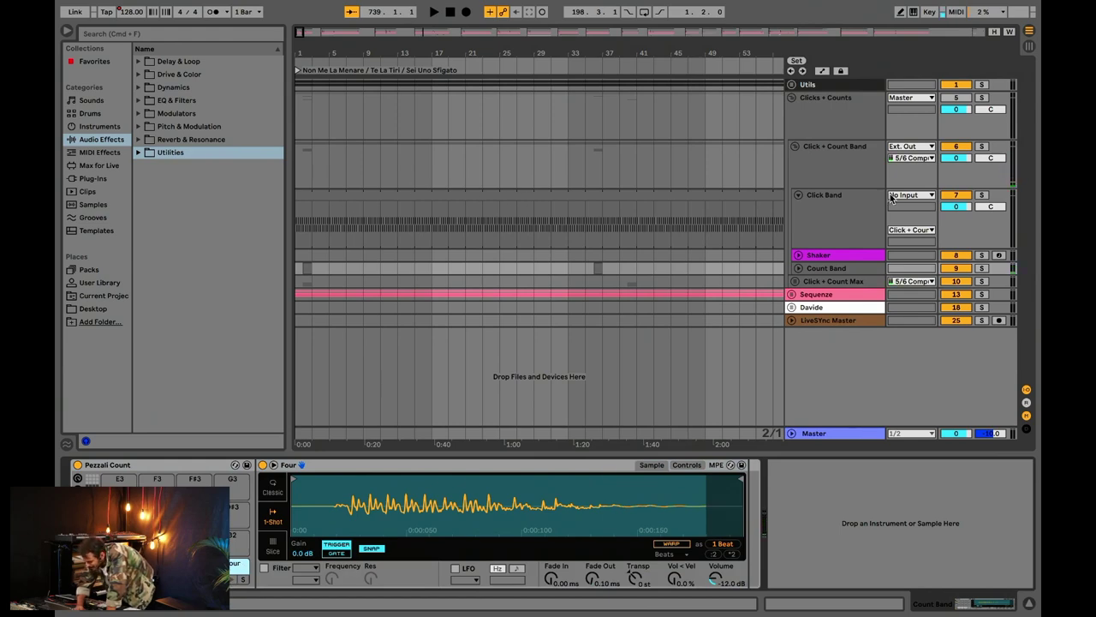
left_click(821, 211)
Fold the Click Band track and select the first two bars of the Click + Count Band subgroup
left_click(822, 147)
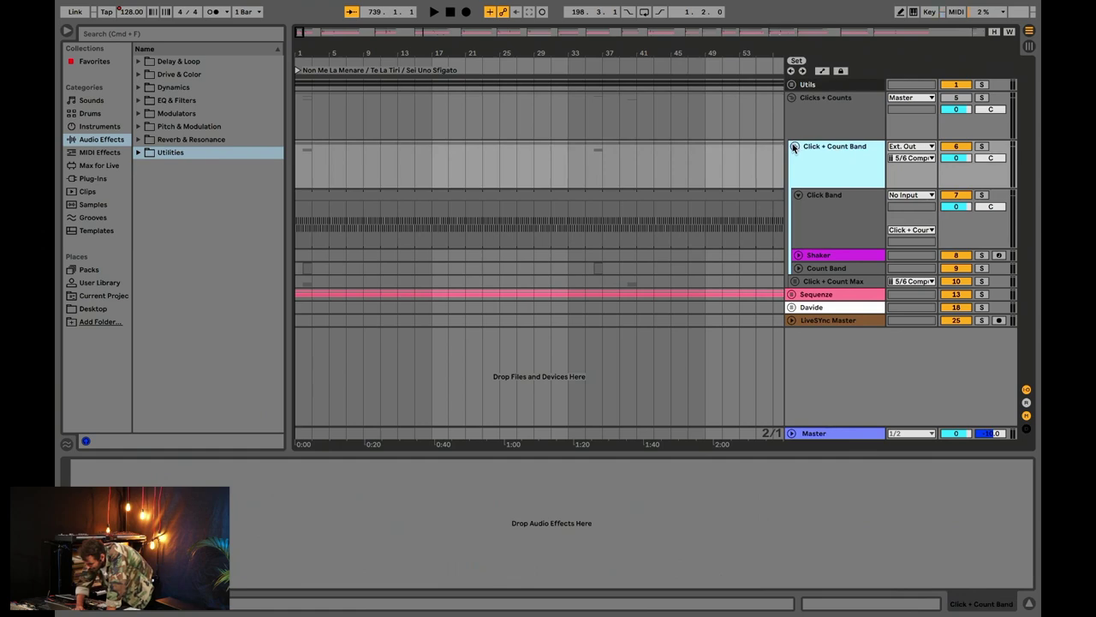
left_click(798, 196)
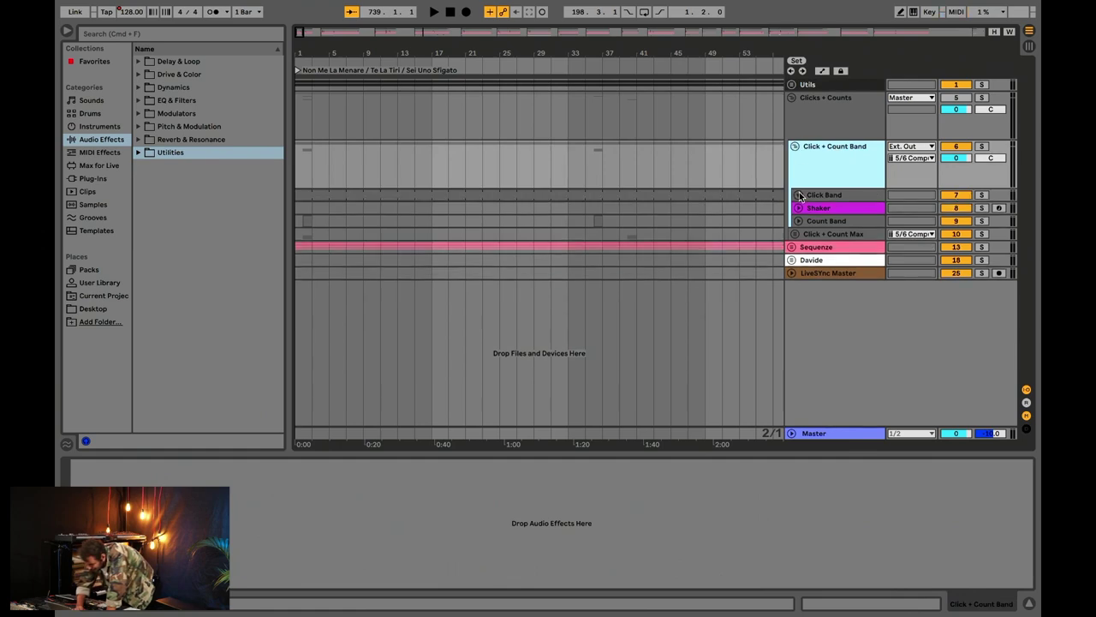
left_click(298, 176)
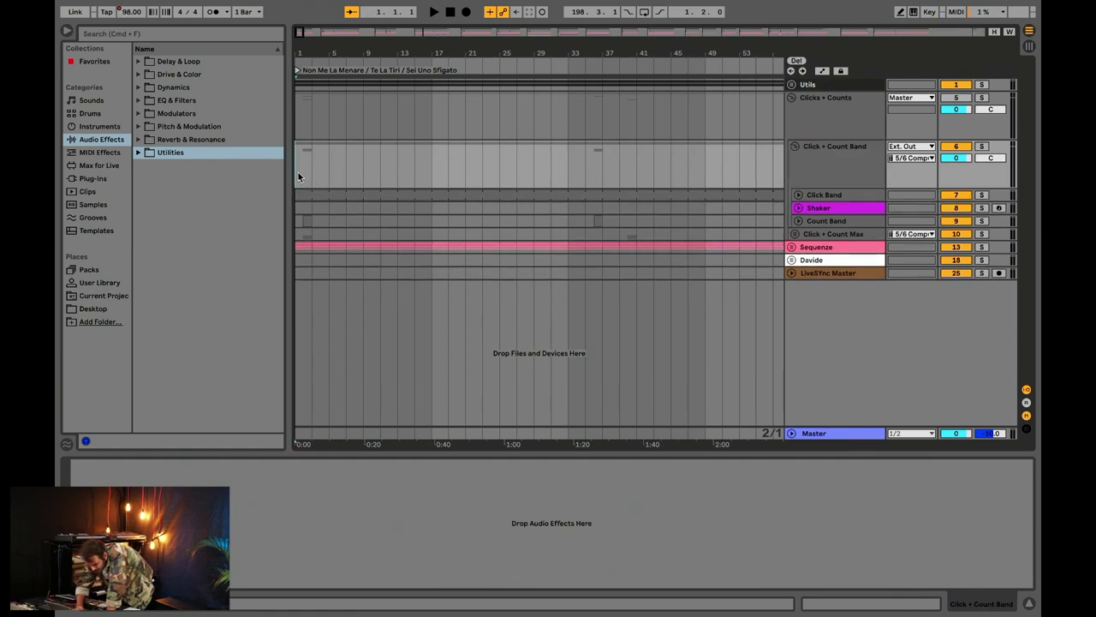
left_click_drag(298, 172, 313, 172)
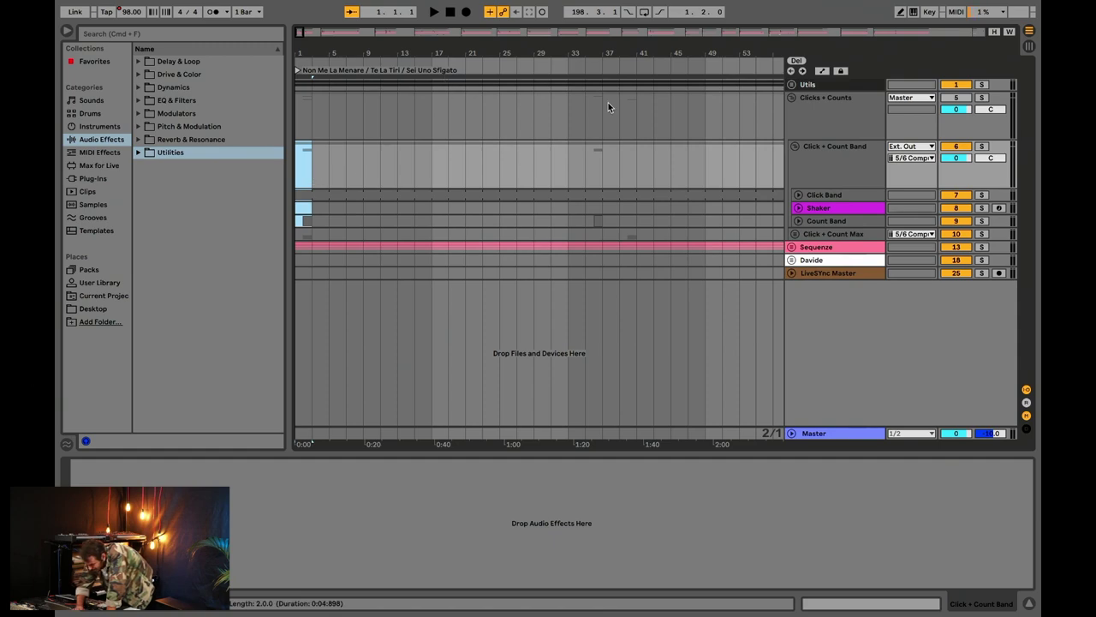
Solo the Click + Count Band subgroup, play its two-bar count-in from bar 1, and clear the solo
left_click(982, 98)
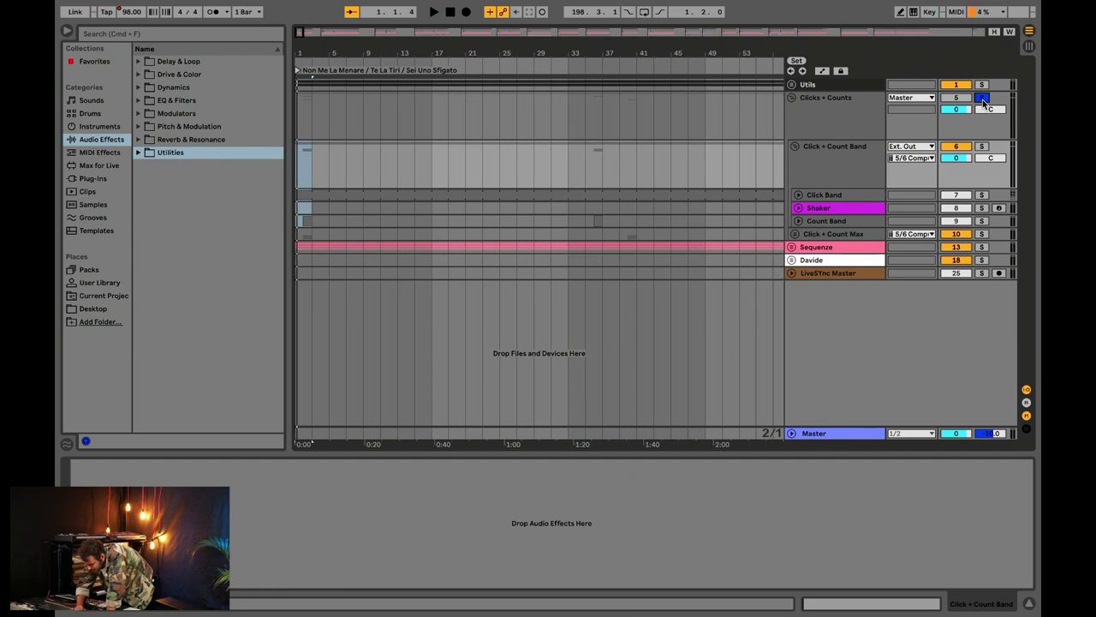
left_click(983, 147)
key("space")
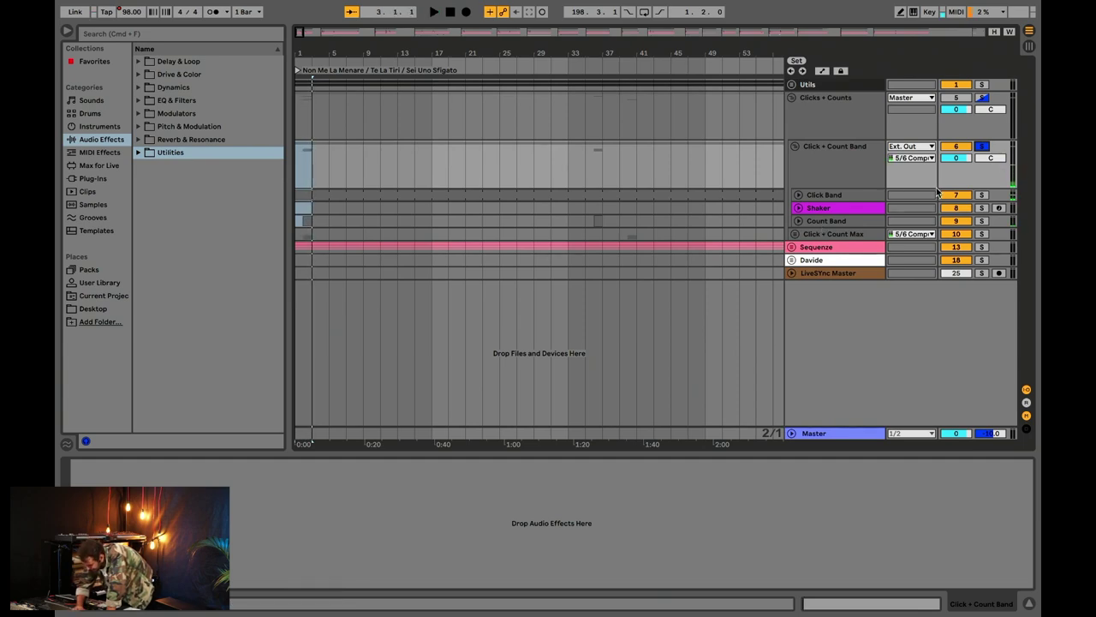
left_click(983, 147)
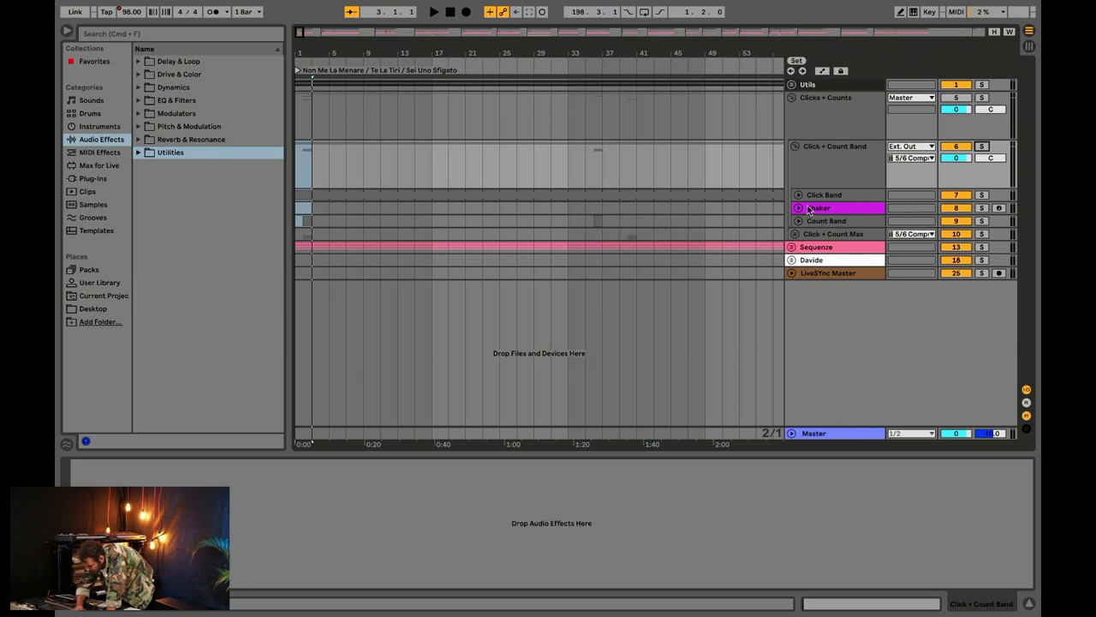
Go through the songs to Una Canzone D'amore / Come Mai and place the insert marker at bar 2793 on Click + Count Band
left_click_drag(300, 37, 580, 228)
scroll(580, 229, "right", 10)
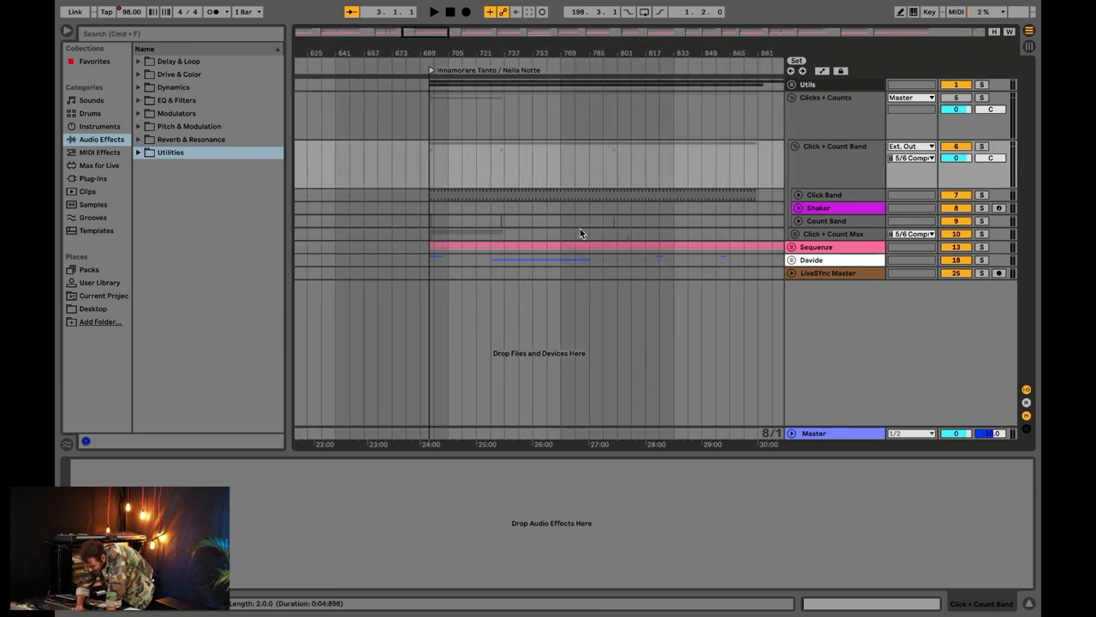
scroll(580, 229, "right", 20)
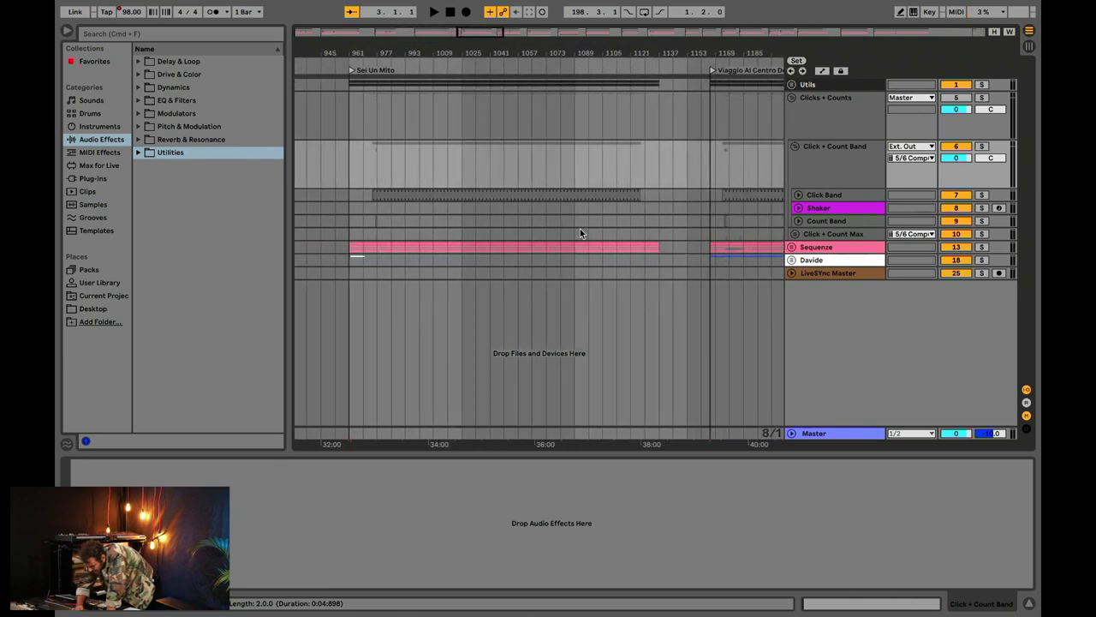
scroll(580, 228, "left", 5)
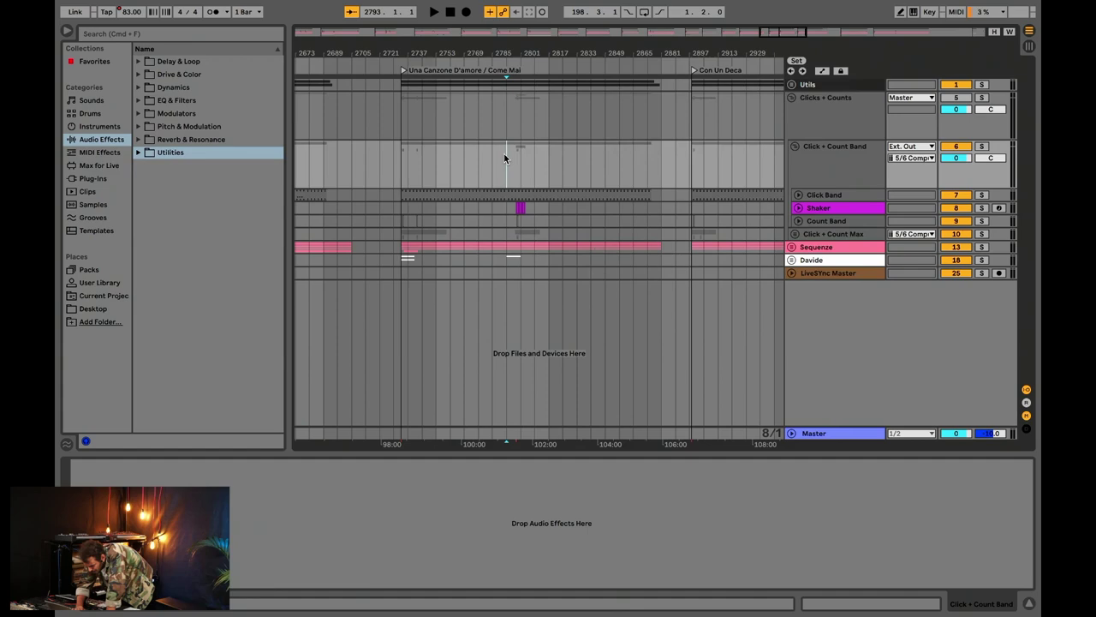
Examine the shaker clip in Una Canzone D'amore / Come Mai and place the insert marker at bar 2798
left_click_drag(785, 29, 783, 32)
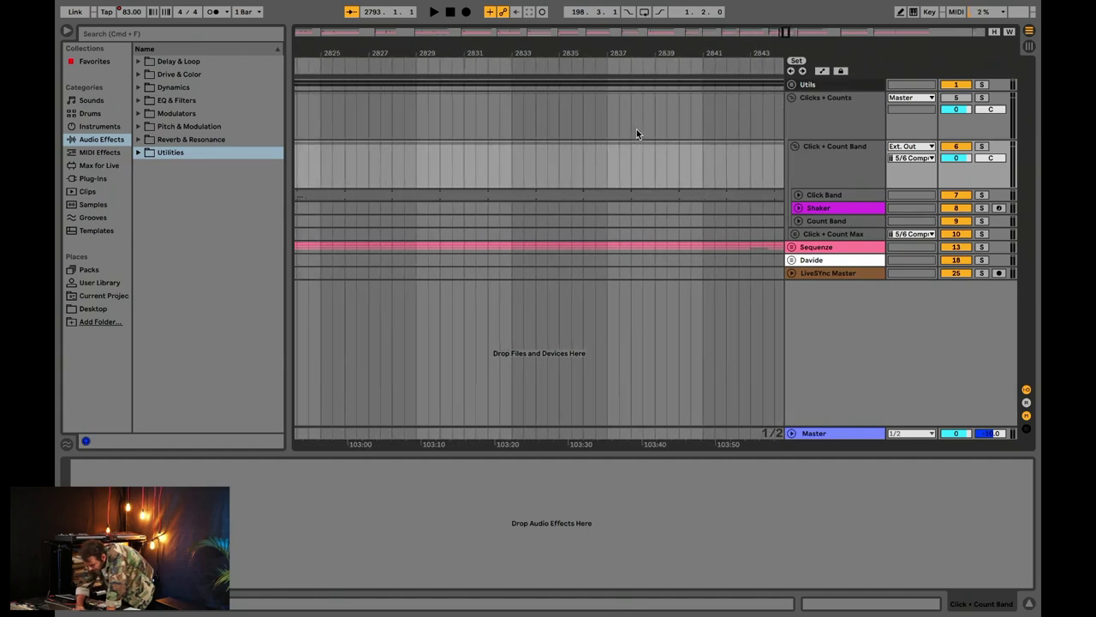
scroll(637, 129, "left", 5)
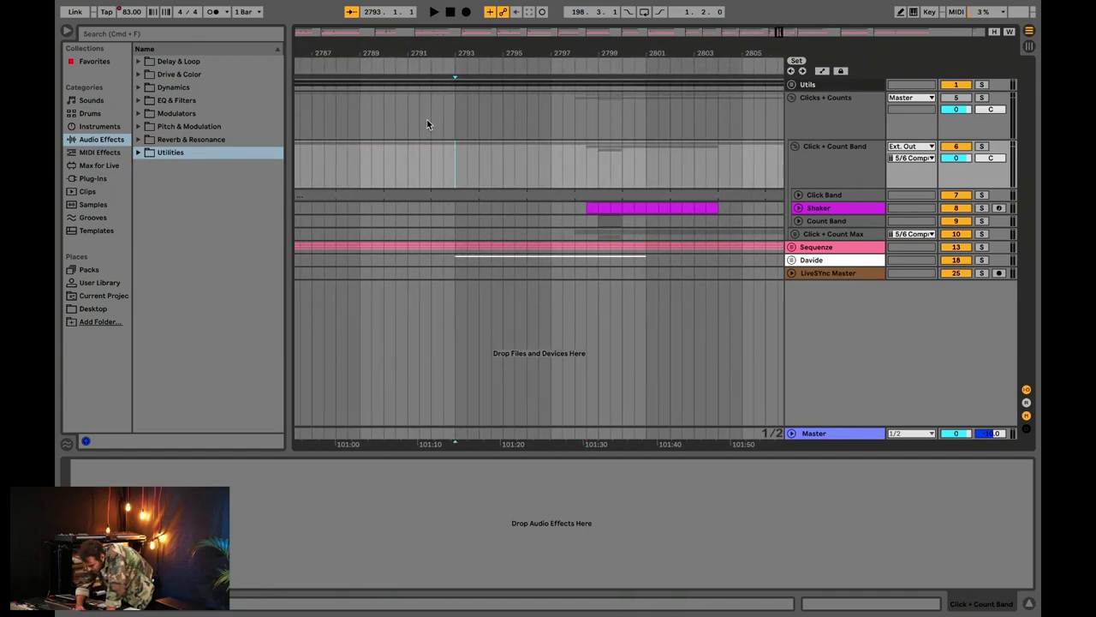
scroll(426, 119, "left", 6)
scroll(426, 119, "right", 8)
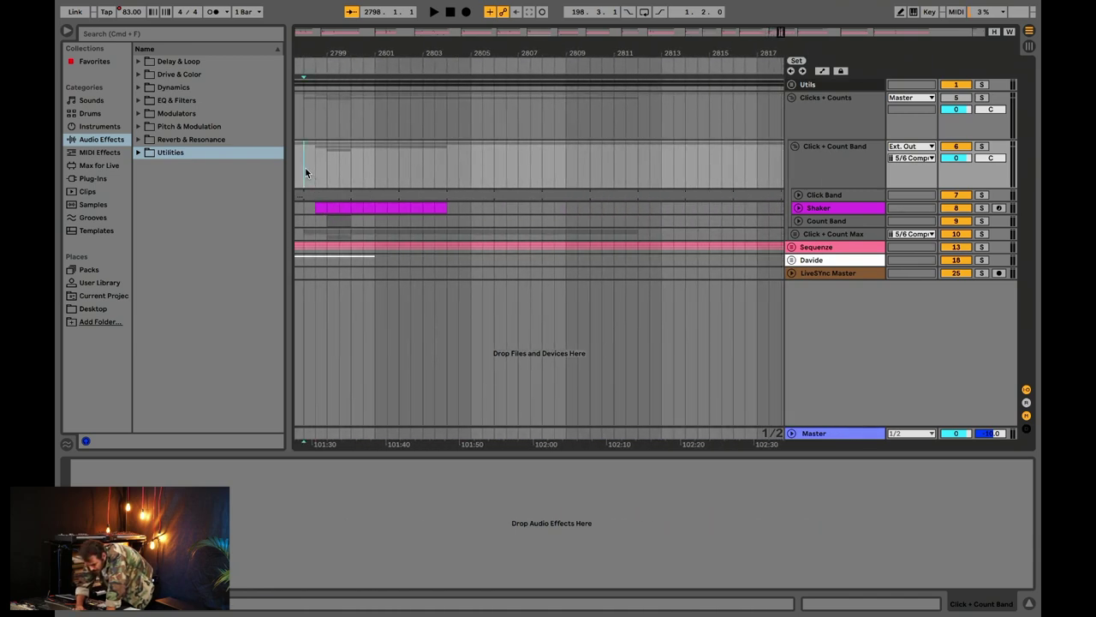
scroll(365, 163, "left", 1)
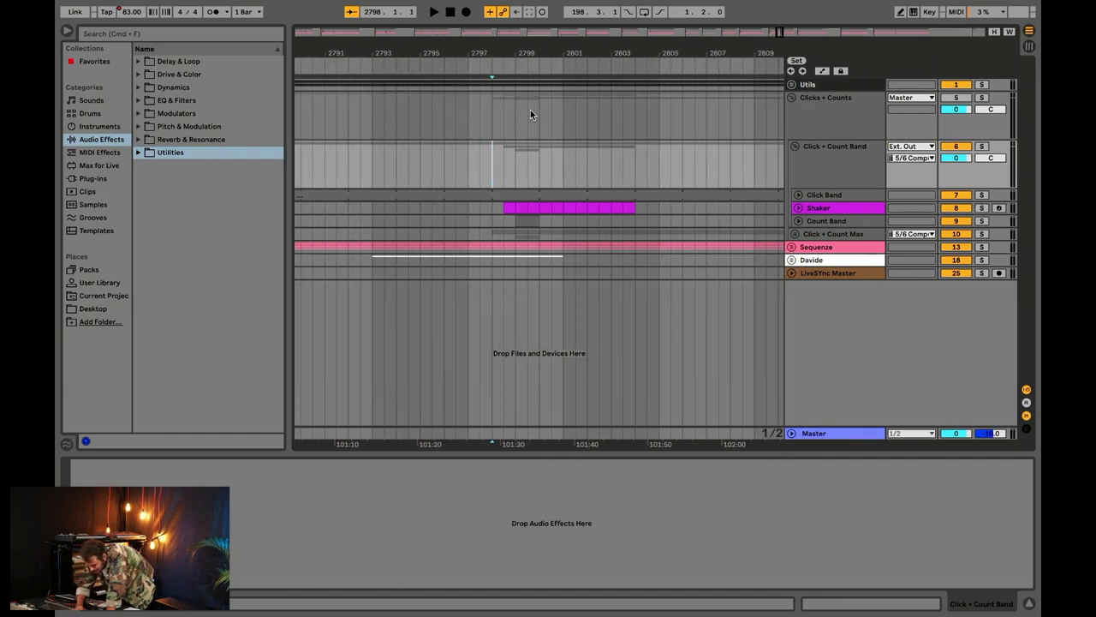
Unfold the Master track, check its output options, and show its Song Tempo automation at the start of the shaker clip
left_click(792, 434)
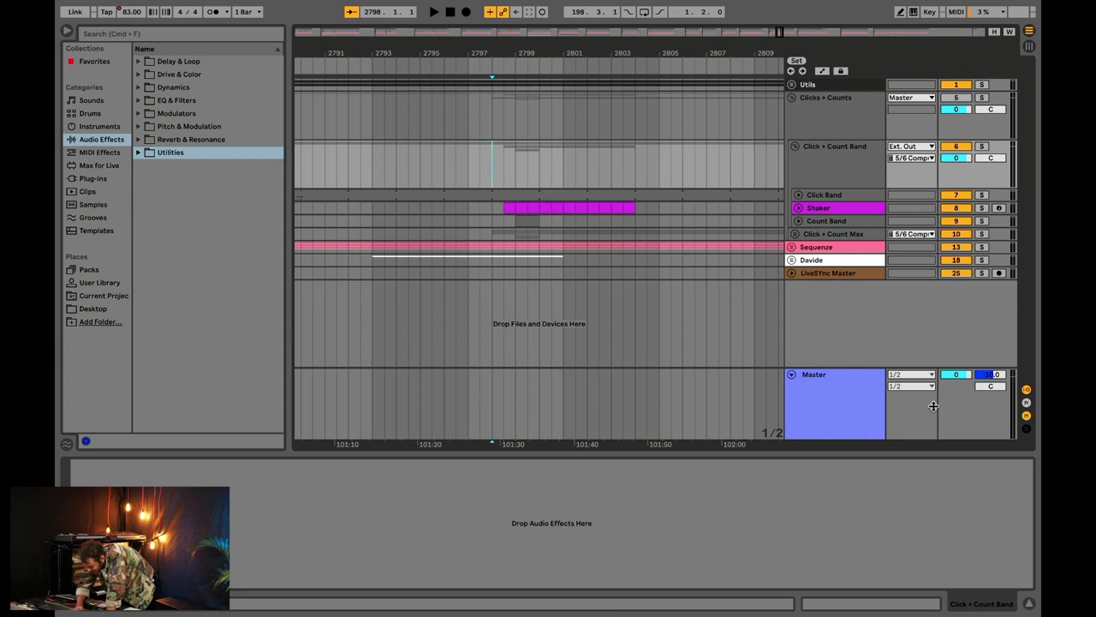
left_click(923, 375)
left_click(924, 376)
left_click(930, 386)
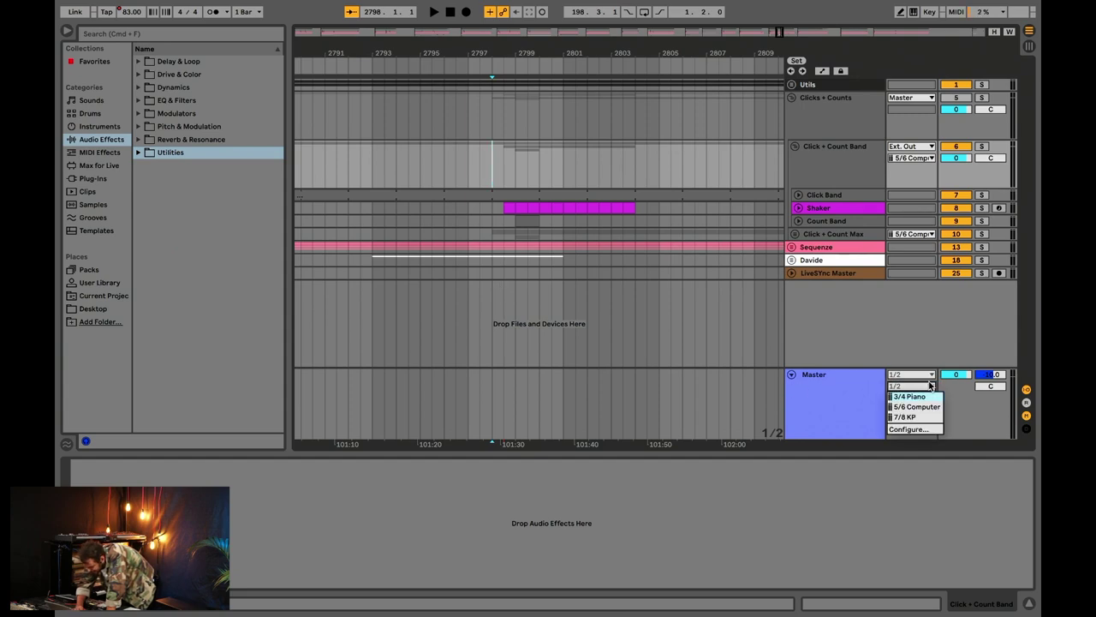
key("Escape")
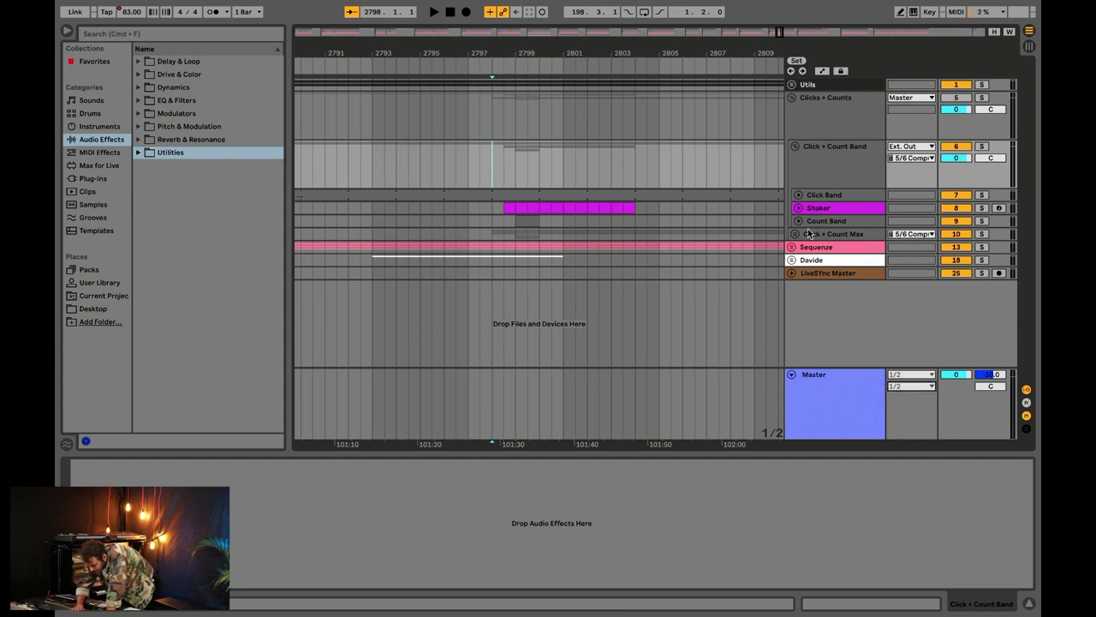
key("a")
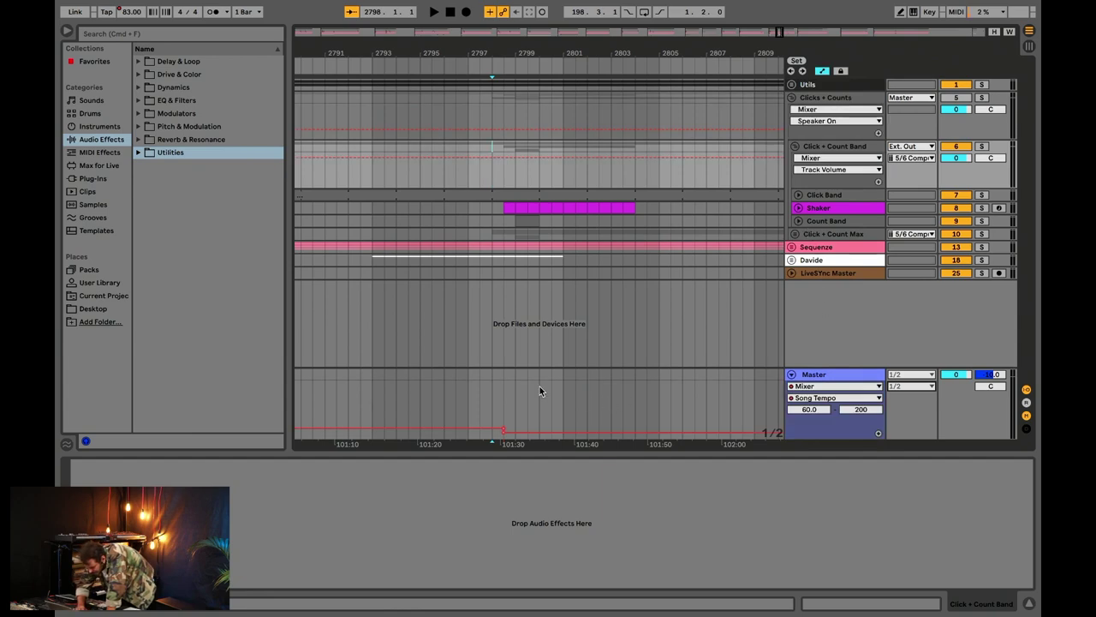
mouse_move(503, 433)
Place the insert marker at bar 2798 on the Shaker track to show its devices and the surrounding bars
left_click(490, 208)
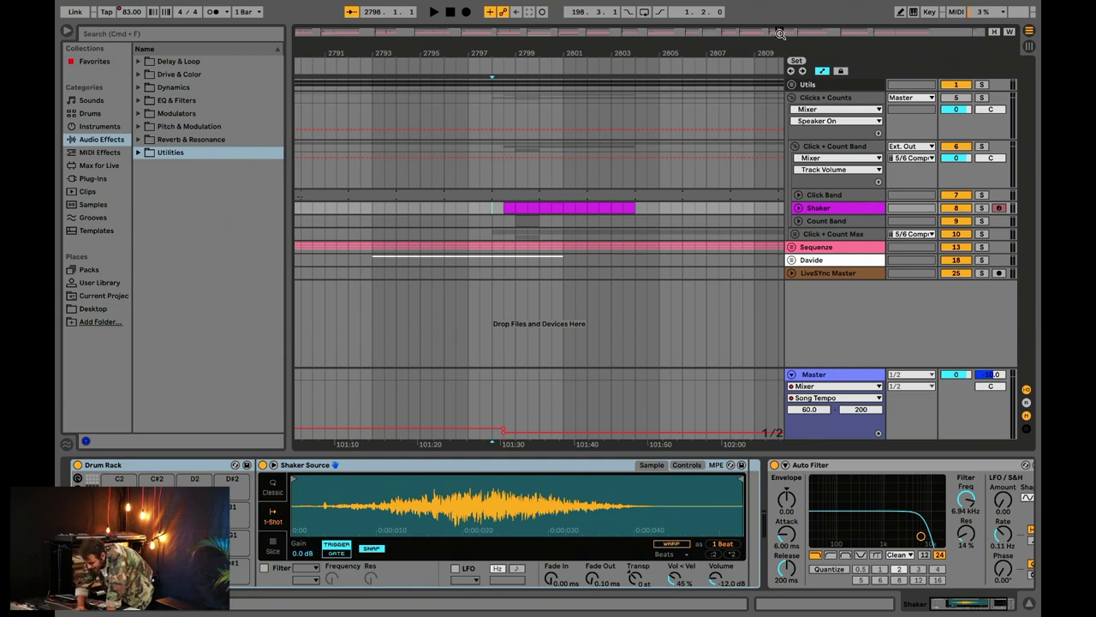
left_click_drag(781, 34, 679, 152)
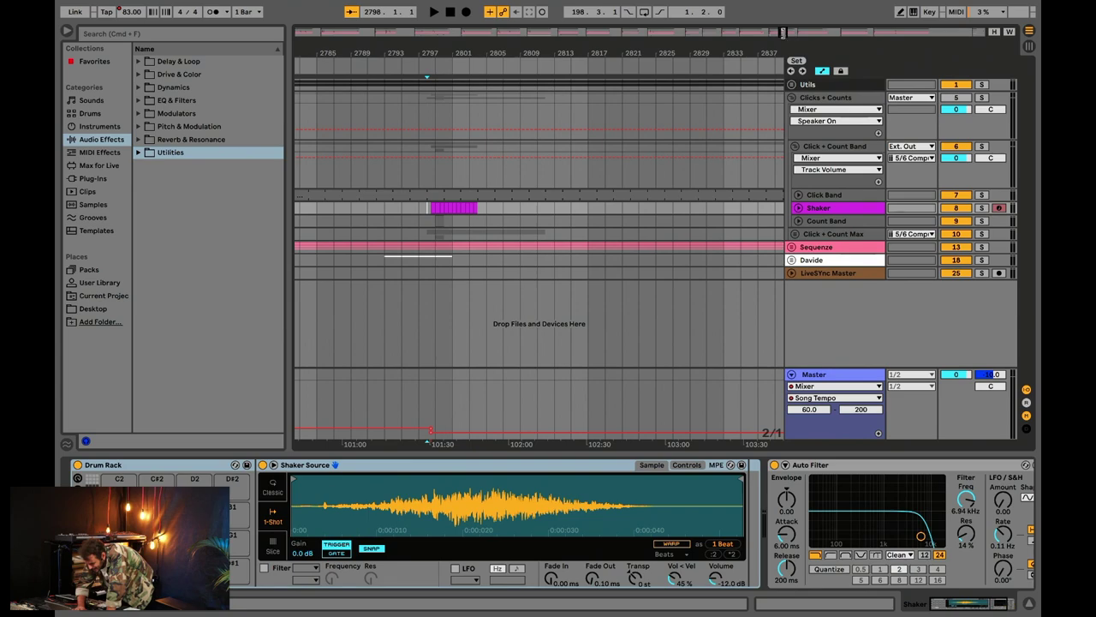
Solo the Click + Count Band group, play the shaker clip's start from bar 2798, and remove the solo
left_click_drag(784, 35, 637, 197)
scroll(637, 197, "left", 3)
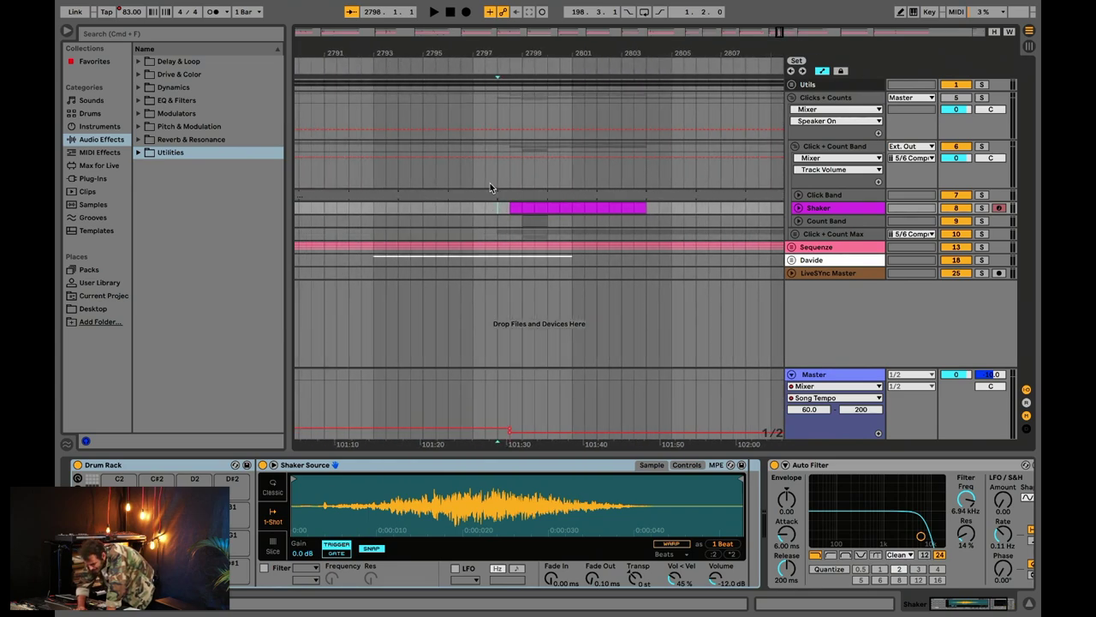
left_click(982, 147)
key("space")
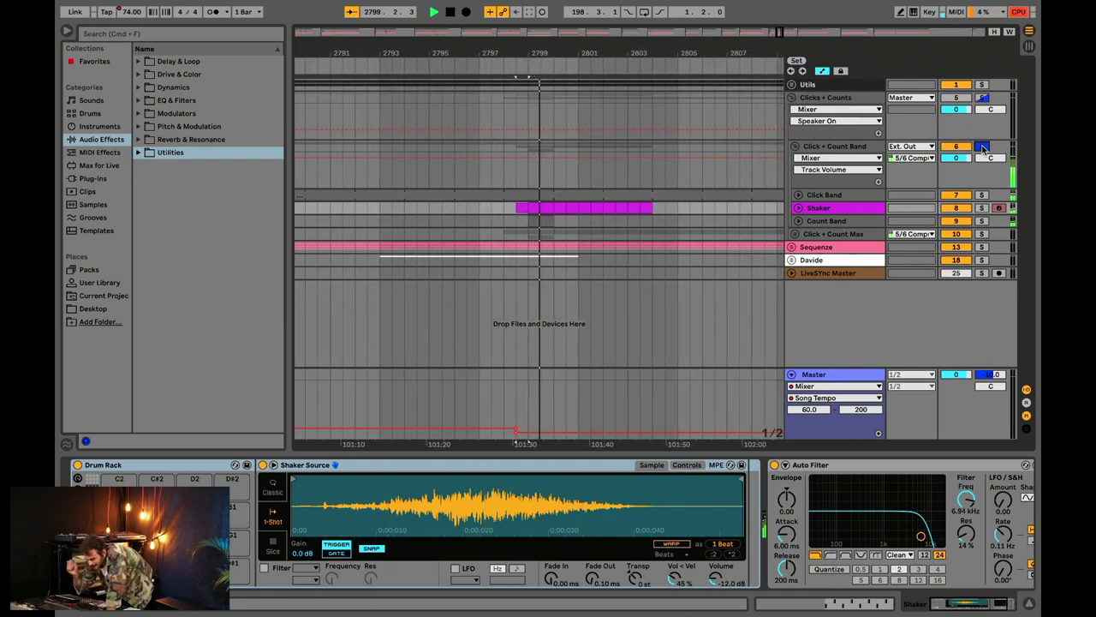
key("space")
left_click(982, 147)
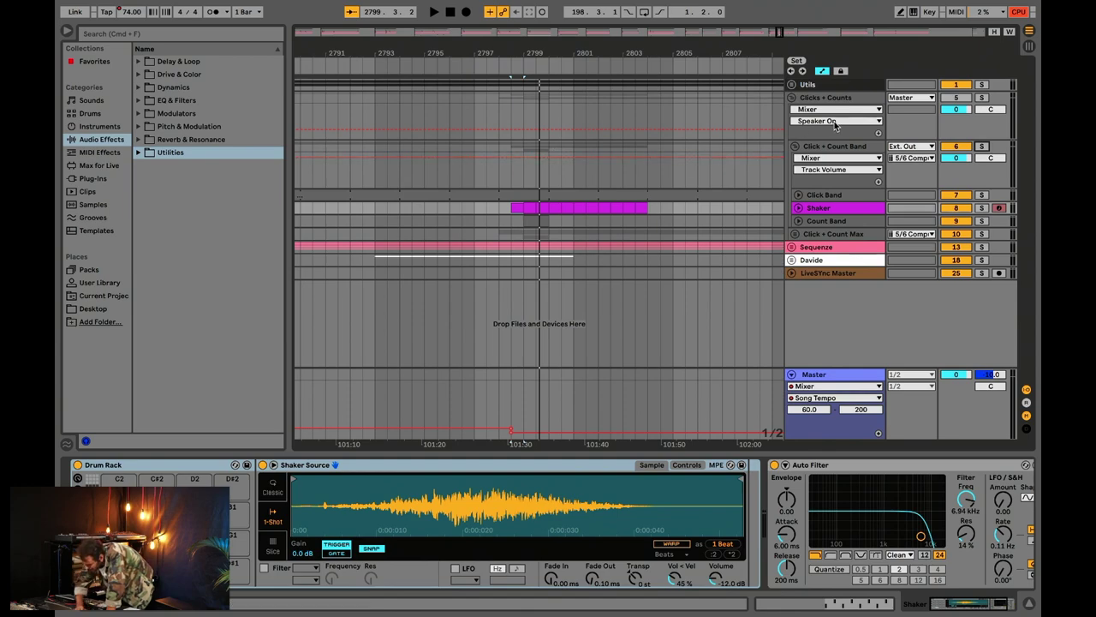
Fold the Clicks + Counts group and unfold the Sequenze group to show its tracks
left_click_drag(782, 37, 781, 26)
left_click(791, 97)
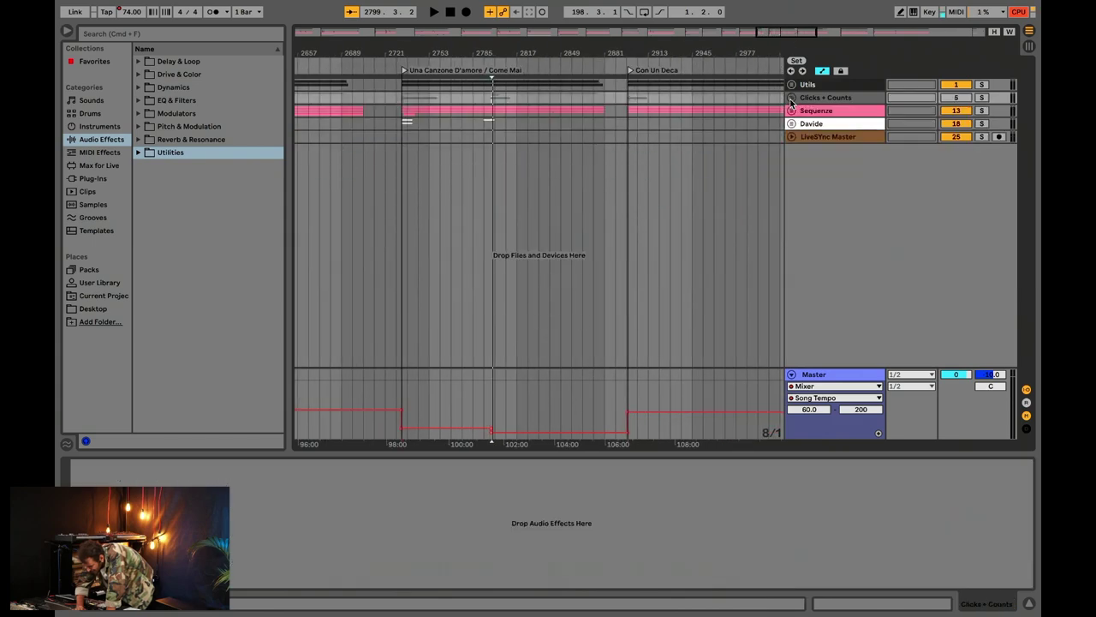
left_click(818, 111)
left_click(792, 111)
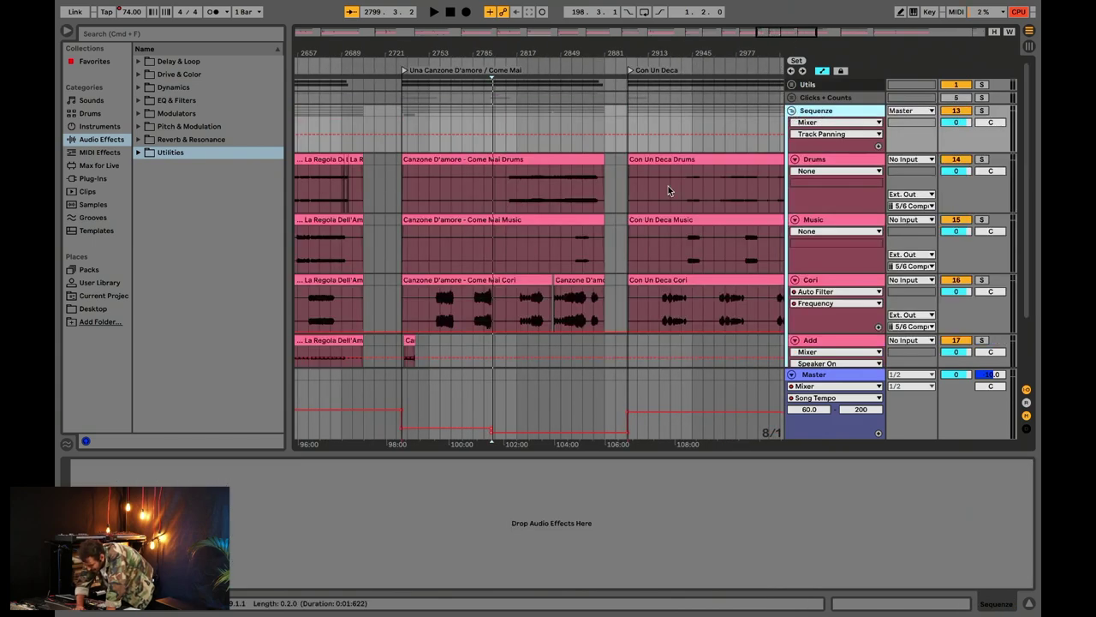
Go back to the set's first two songs and select the Drums, Music, Cori and Add tracks in turn
scroll(575, 188, "left", 20)
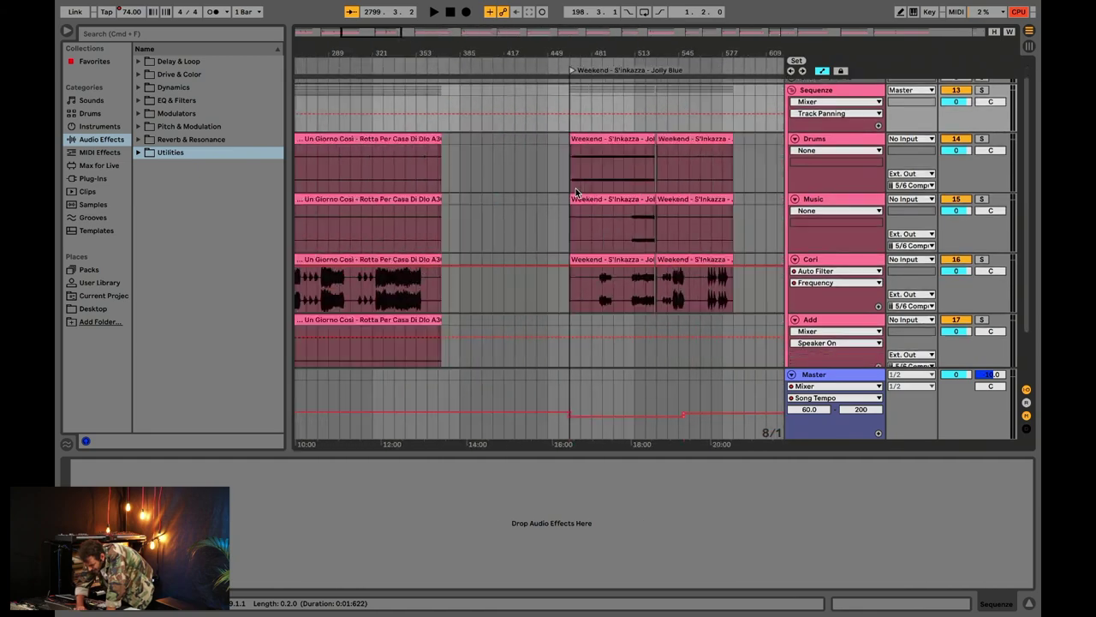
scroll(575, 188, "down", 1)
left_click(840, 120)
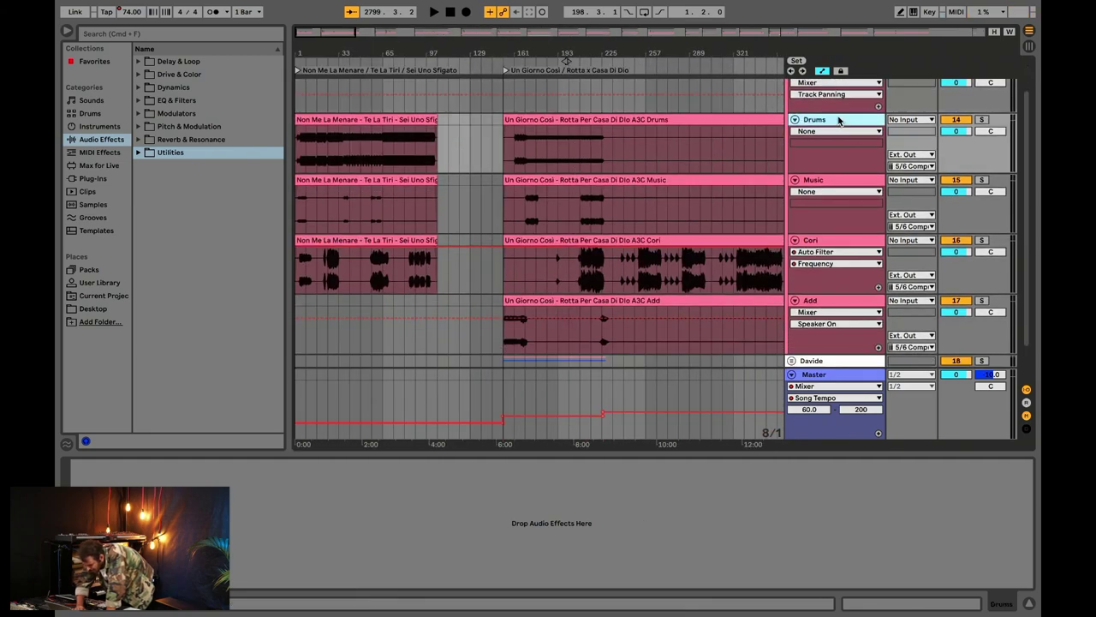
left_click(824, 186)
left_click(820, 241)
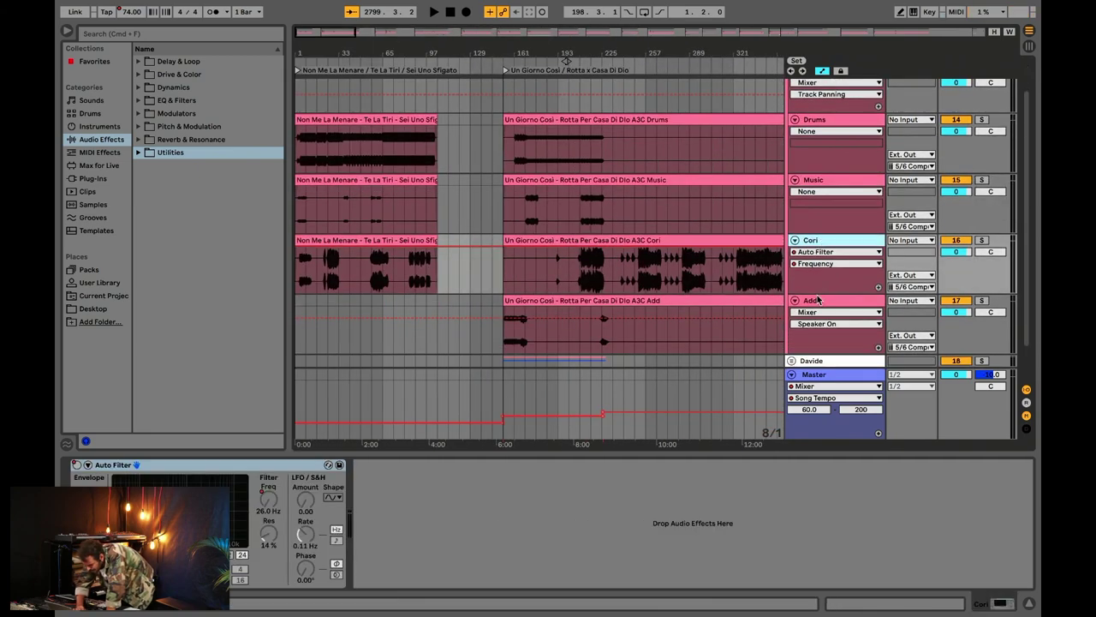
left_click(818, 299)
scroll(532, 277, "up", 1)
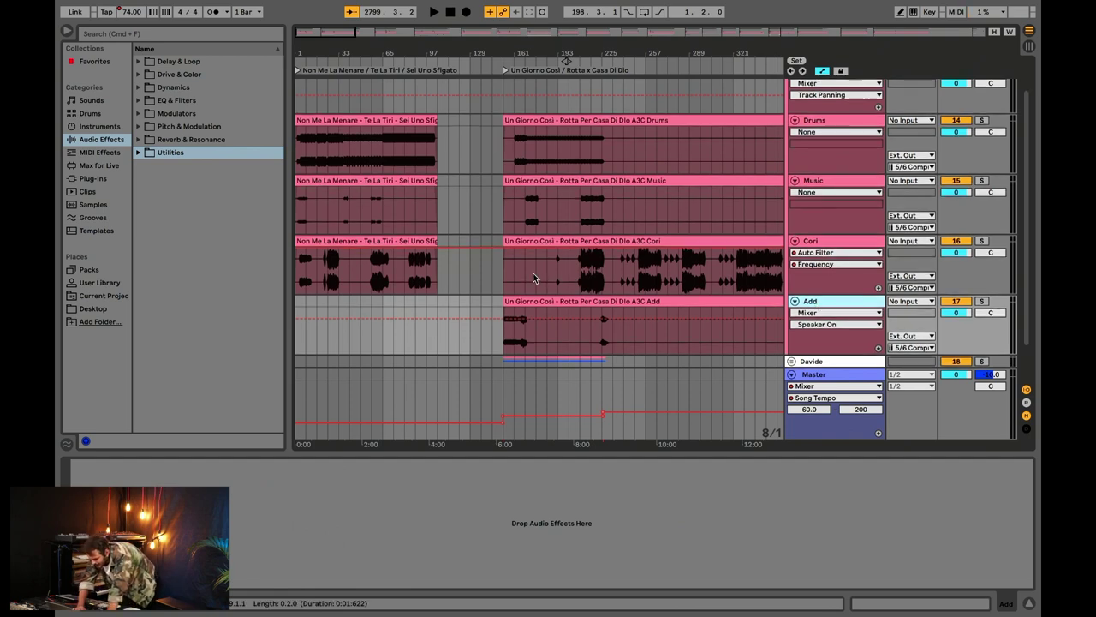
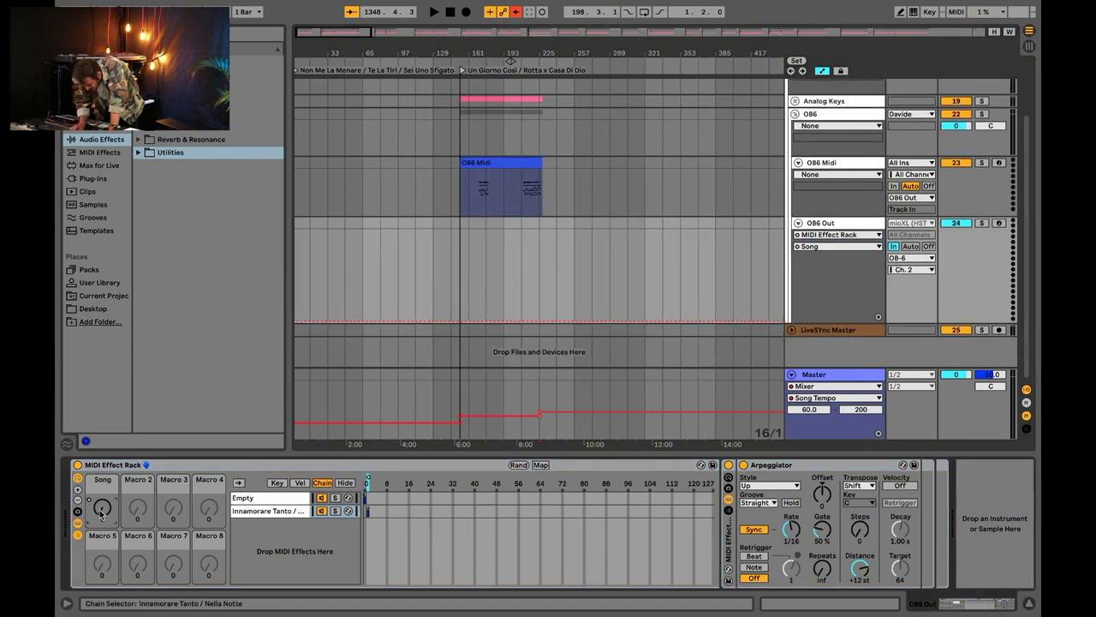
Try the Song macro on OB6 Out's MIDI Effect Rack, and select the OB6 Midi 2 clip in Innamorare Tanto / Nella Notte
left_click_drag(101, 512, 115, 484)
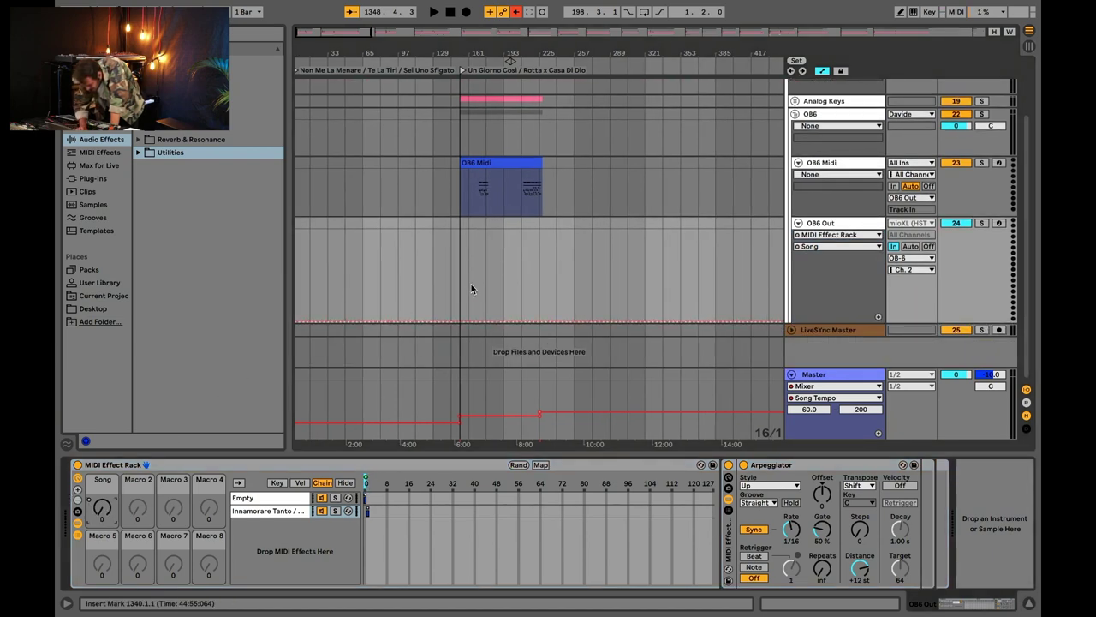
scroll(471, 289, "right", 10)
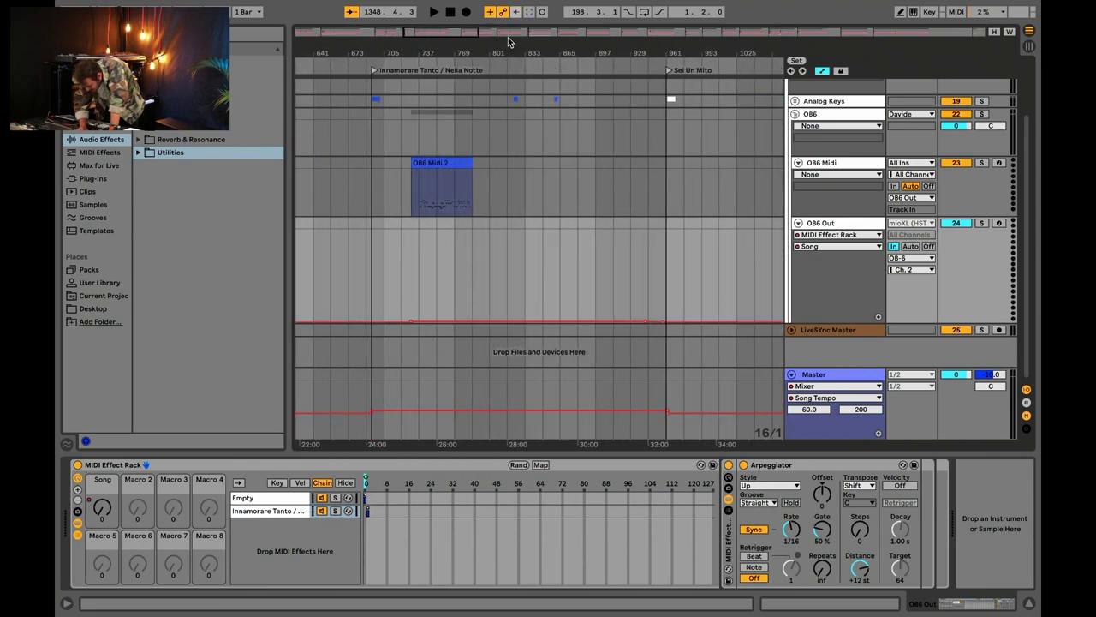
left_click(439, 163)
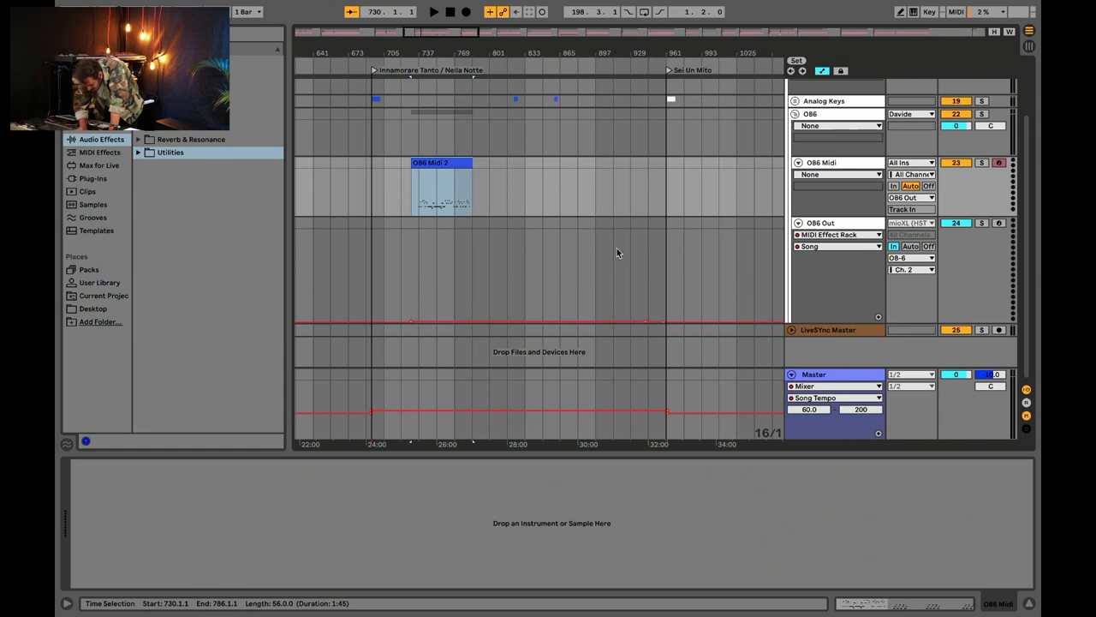
left_click(815, 164)
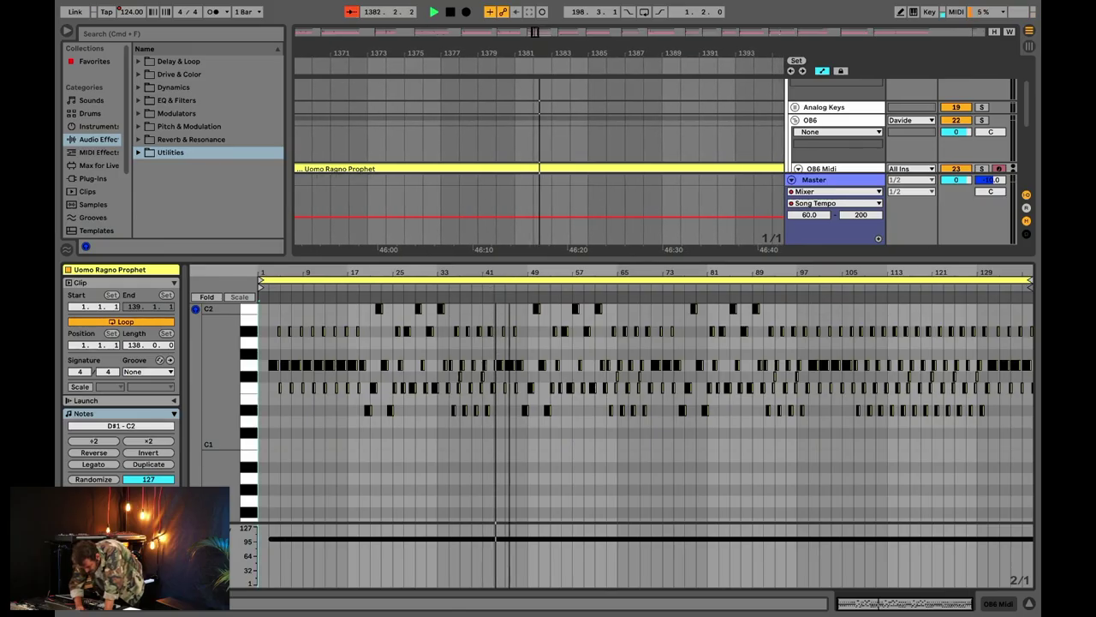
Examine the Uomo Ragno Prophet clip's notes around bars 45 and 46 during playback, and show the OB6 Out track's devices
mouse_move(511, 273)
left_mouse_down()
mouse_move(510, 296)
mouse_move(510, 272)
left_mouse_up()
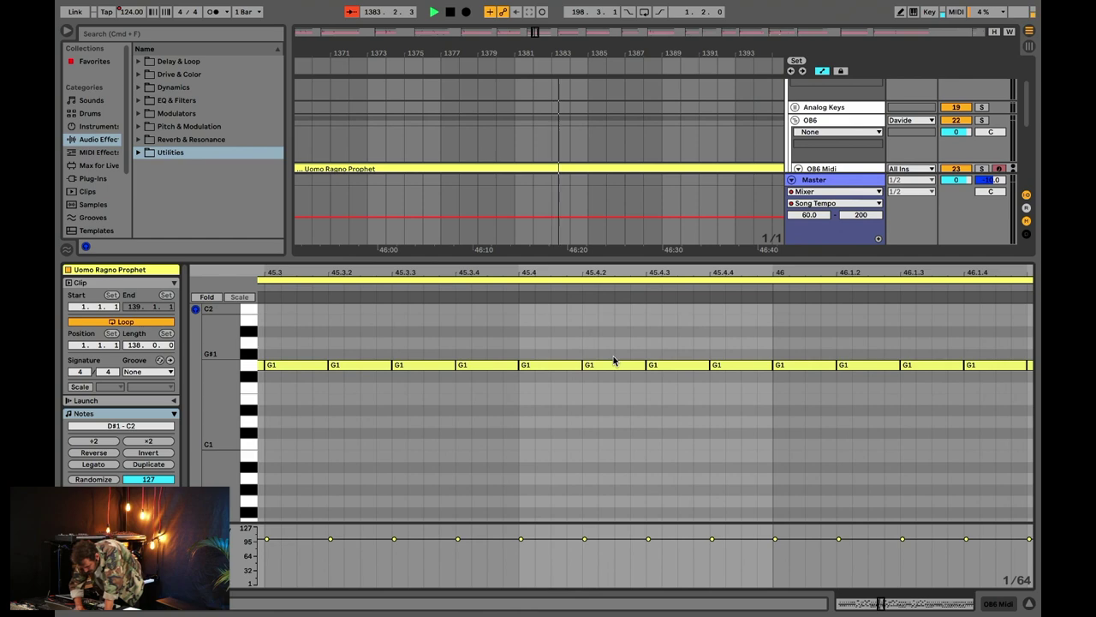
key("super+f")
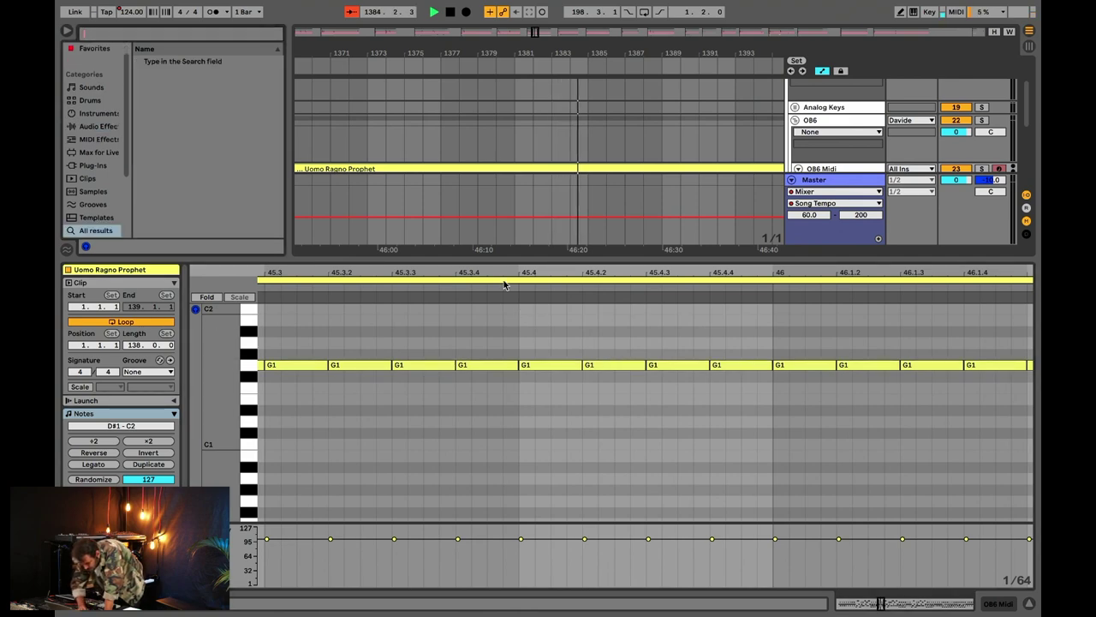
left_click(352, 12)
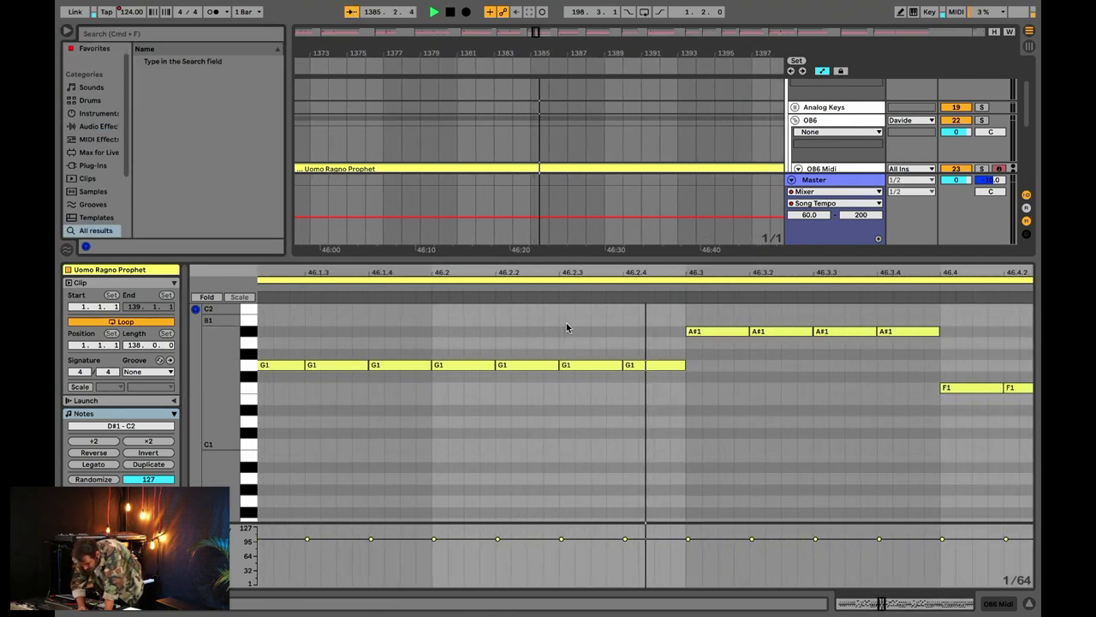
left_click_drag(570, 258, 569, 469)
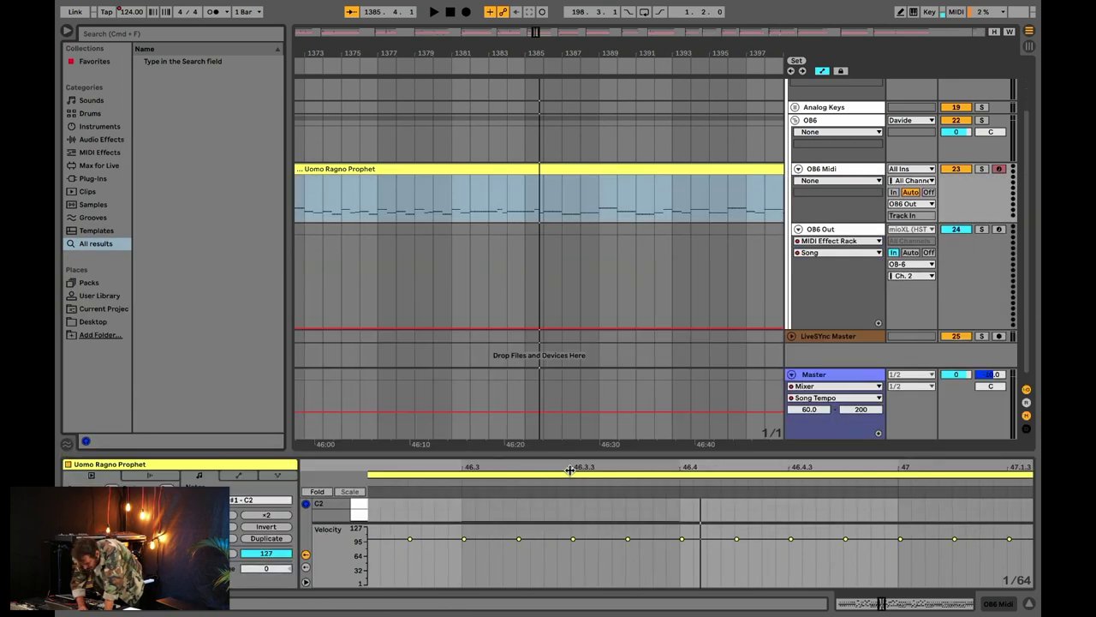
left_click(822, 230)
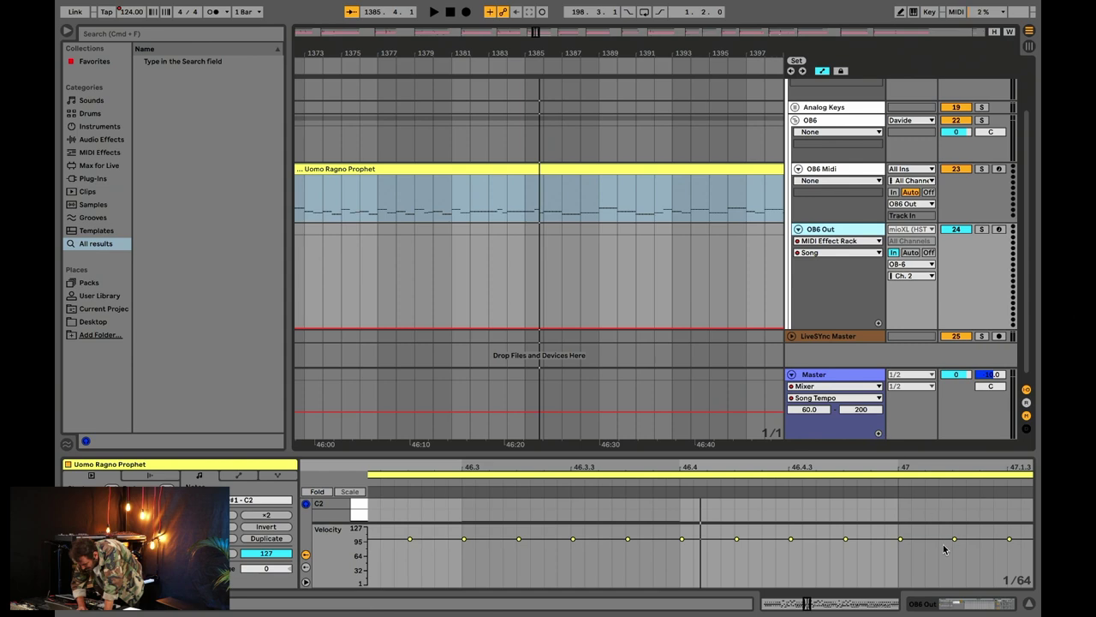
left_click(971, 602)
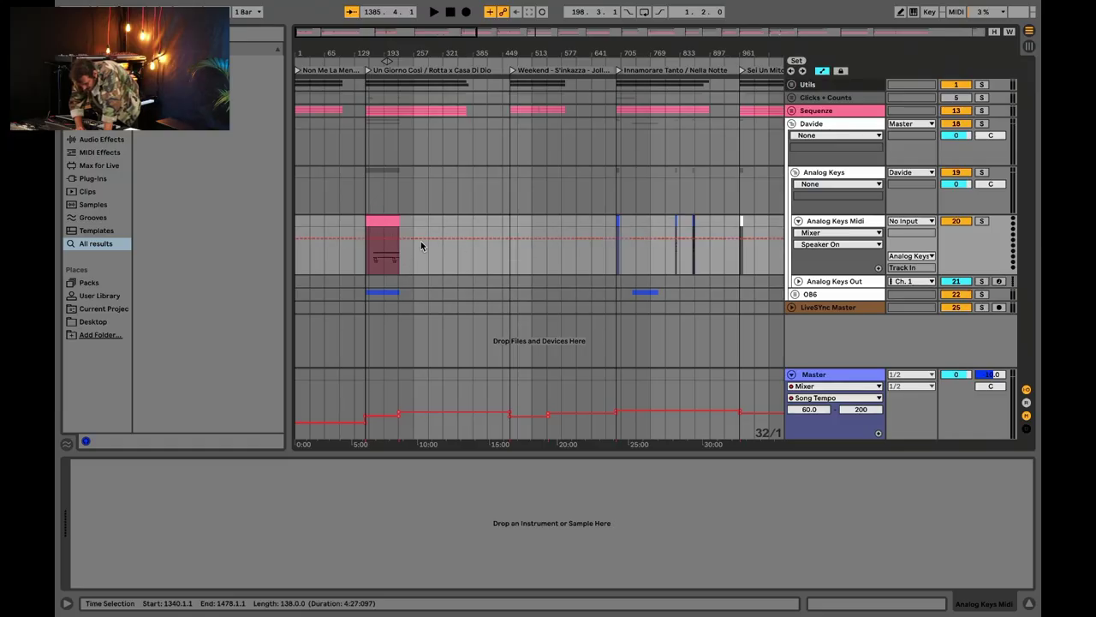
Unfold the Analog Keys Out track and the OB6 group to show the OB6 clips and output track
left_click(592, 280)
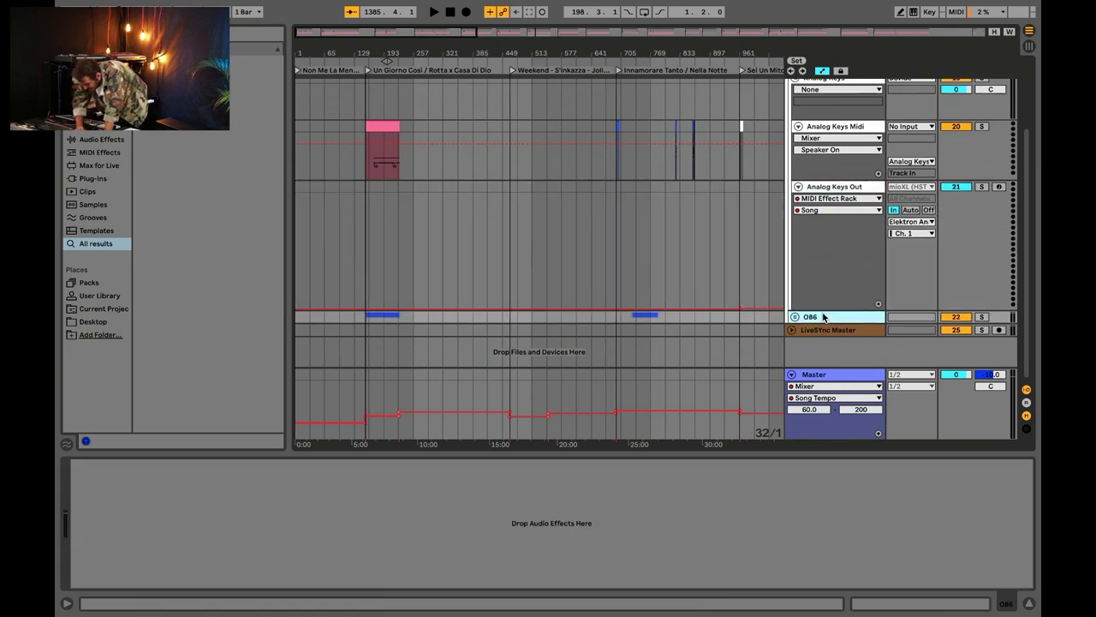
left_click(827, 317)
scroll(767, 350, "down", 5)
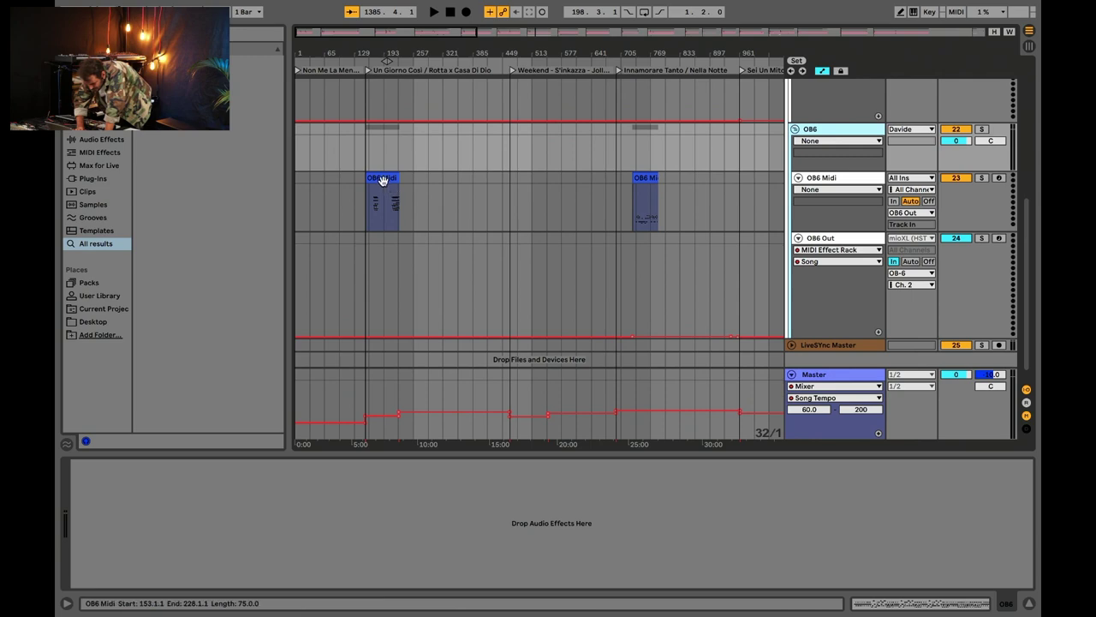
Open the OB6 Midi clip in Un Giorno Così / Rotta x Casa Di Dio and show its envelopes and bank and program change settings
left_click(383, 179)
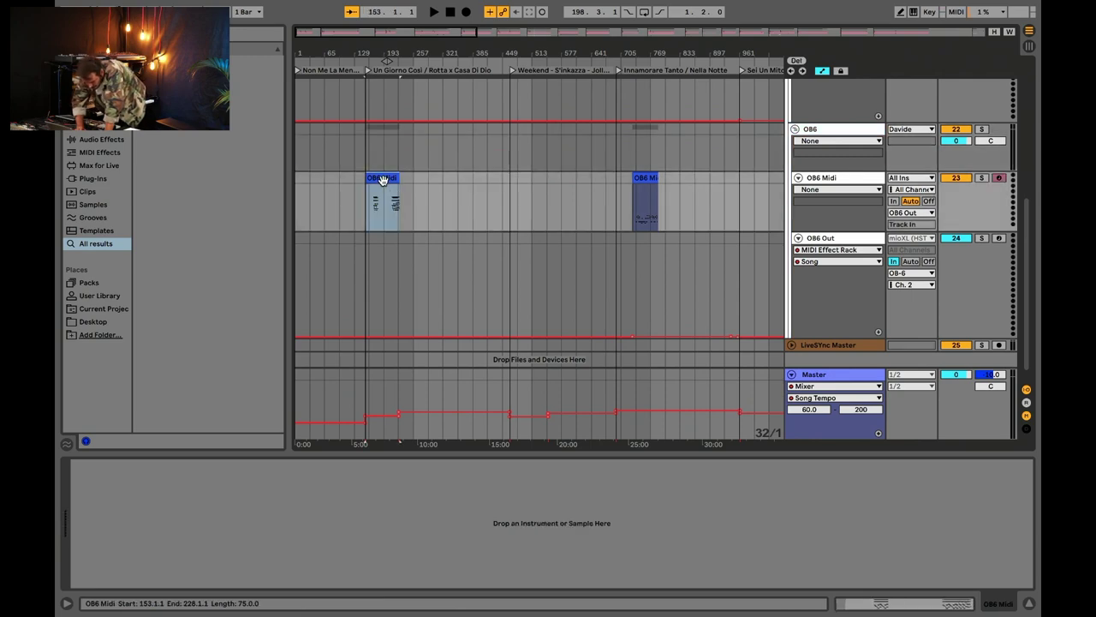
double_click(383, 179)
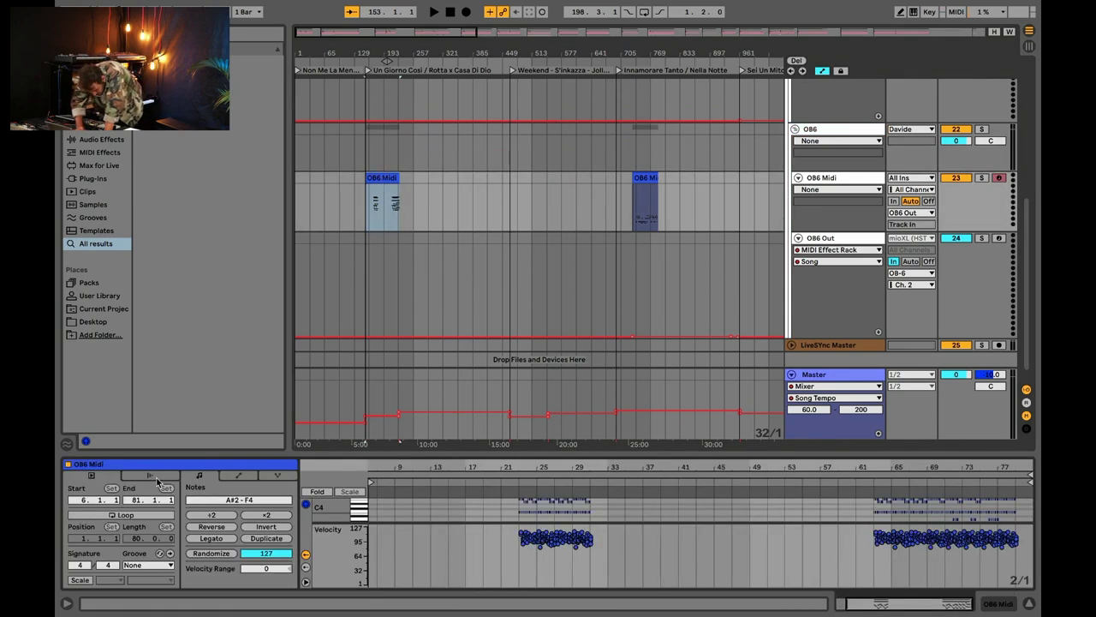
left_click(239, 476)
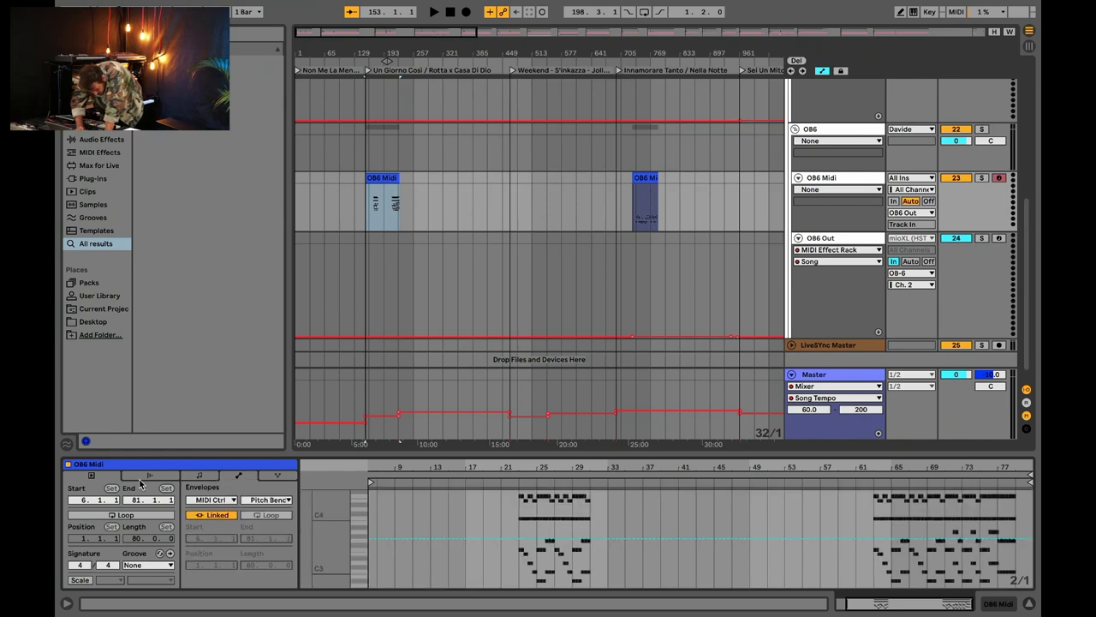
left_click(149, 475)
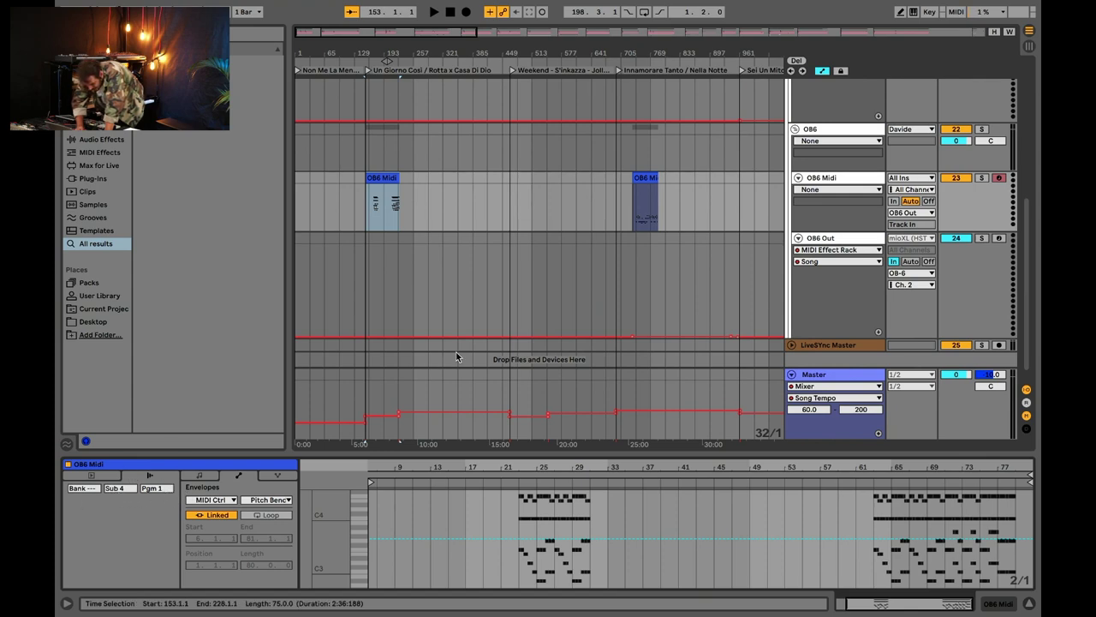
Fold the Analog Keys and OB6 groups along with the parent group that contains them
scroll(568, 233, "down", 1)
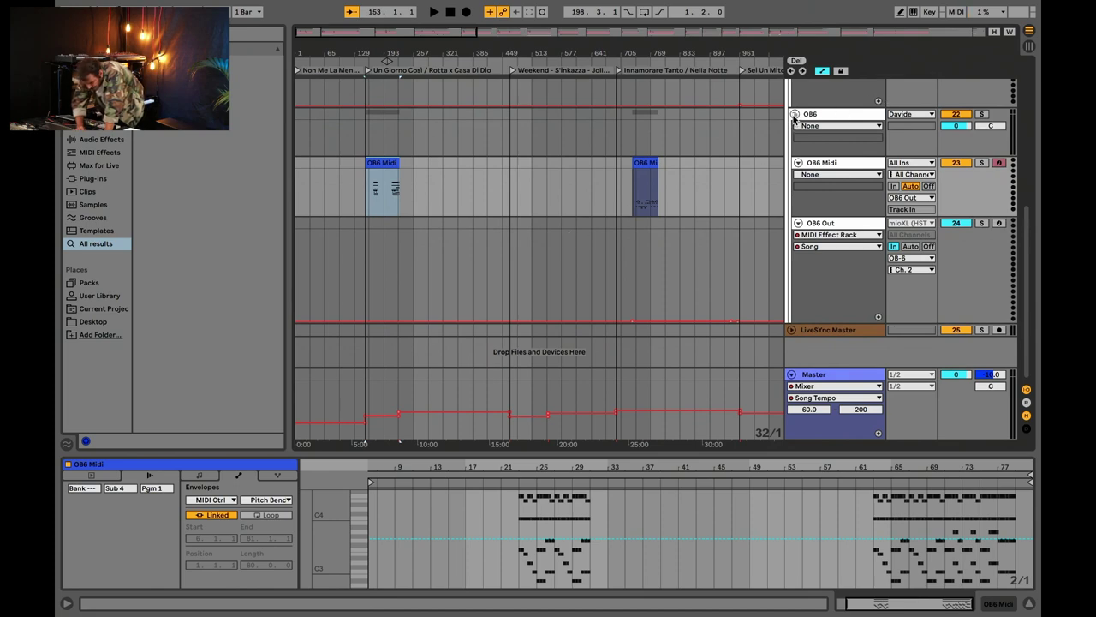
scroll(795, 117, "up", 6)
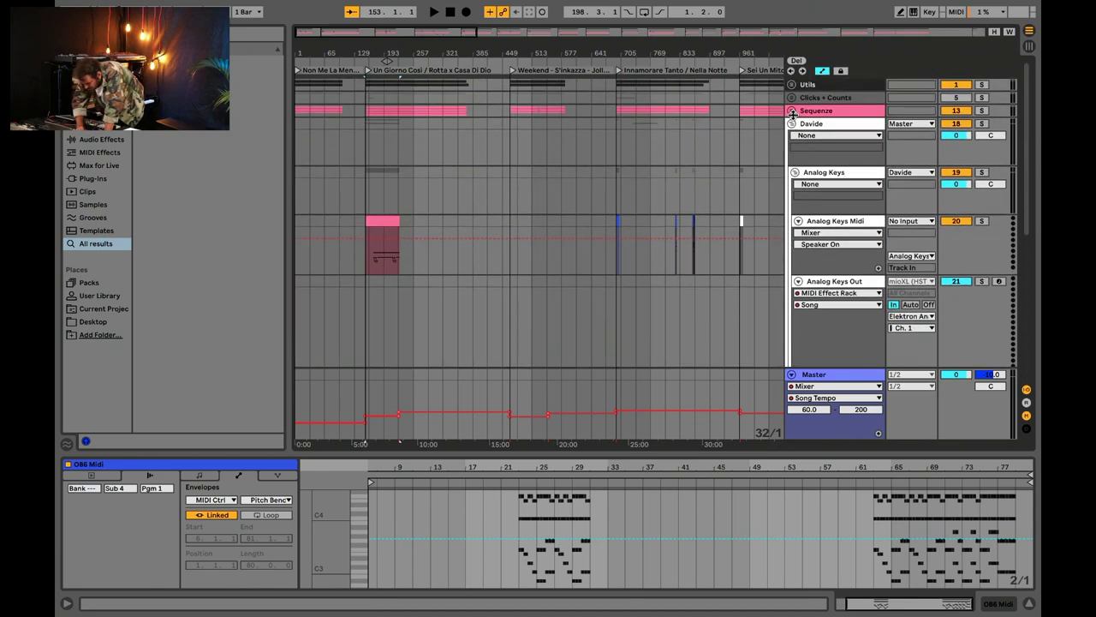
left_click(793, 124)
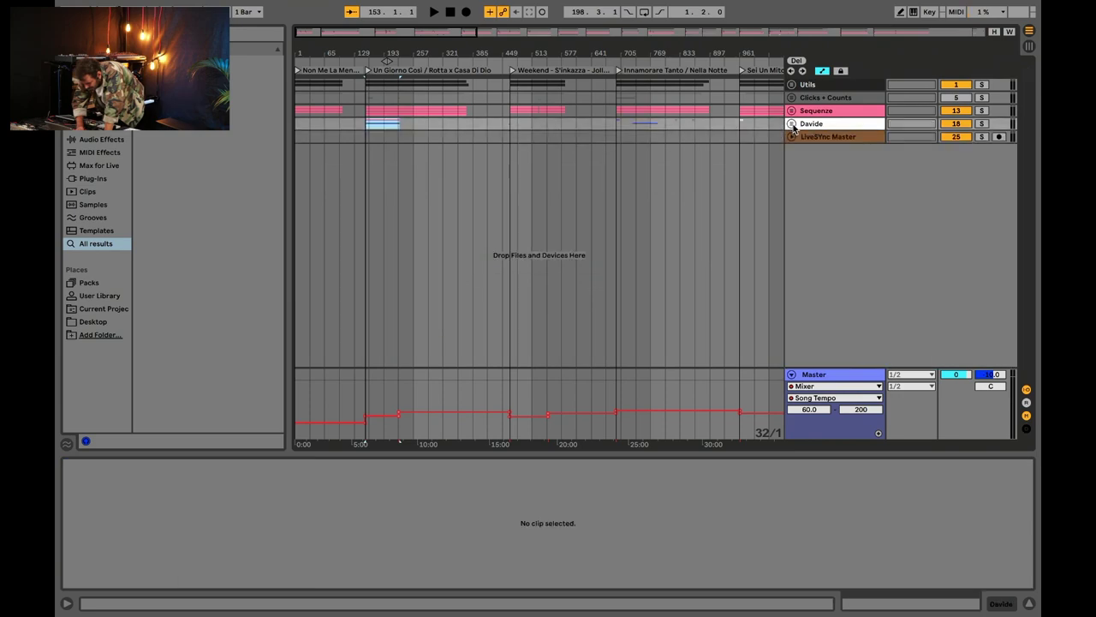
left_click(792, 125)
left_click(795, 173)
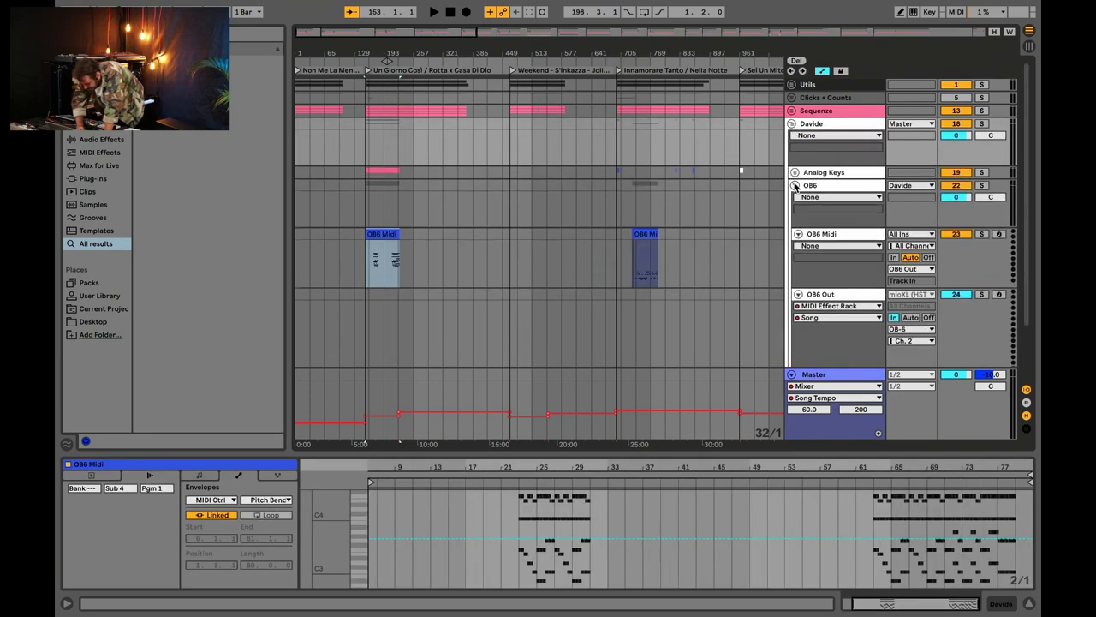
left_click(795, 185)
left_click(792, 123)
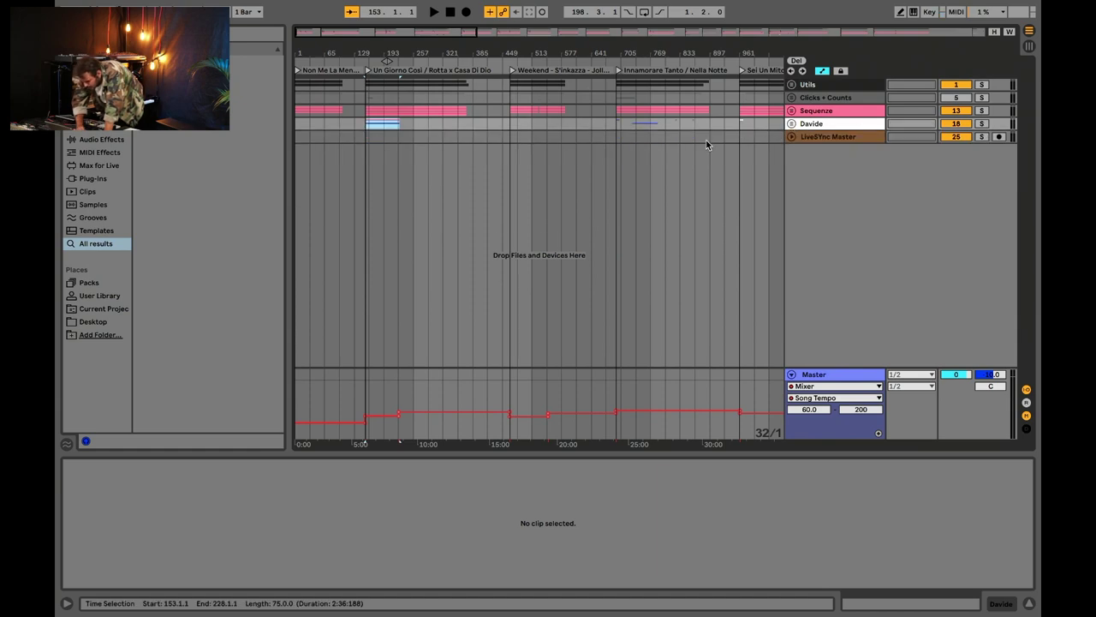
Unfold the parent group above LiveSync Master and its Analog Keys subgroup
left_click(818, 98)
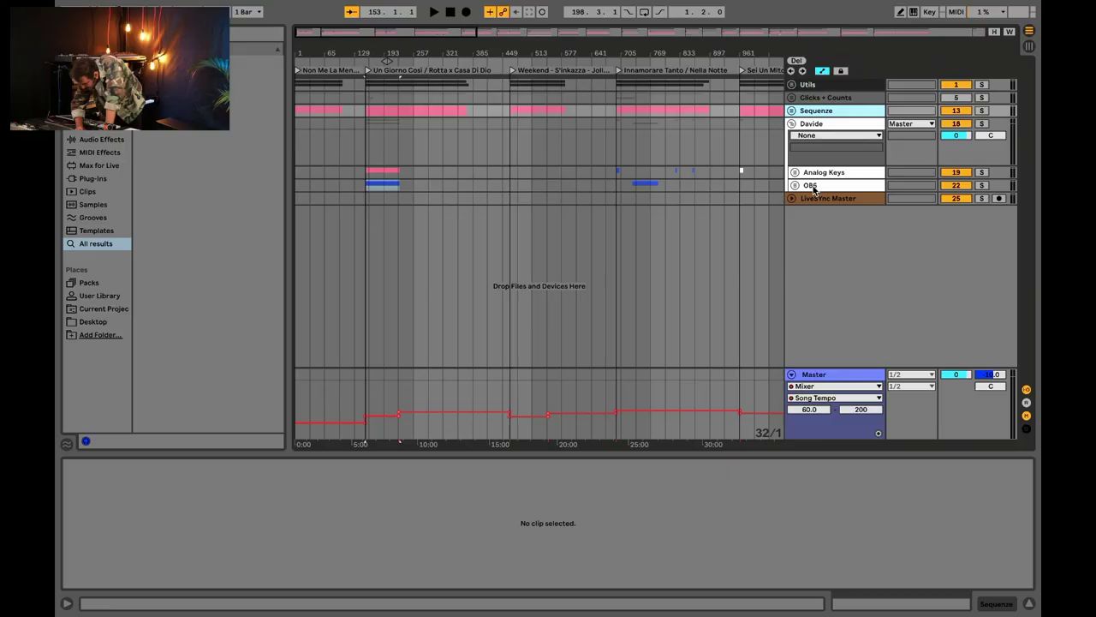
left_click(796, 187)
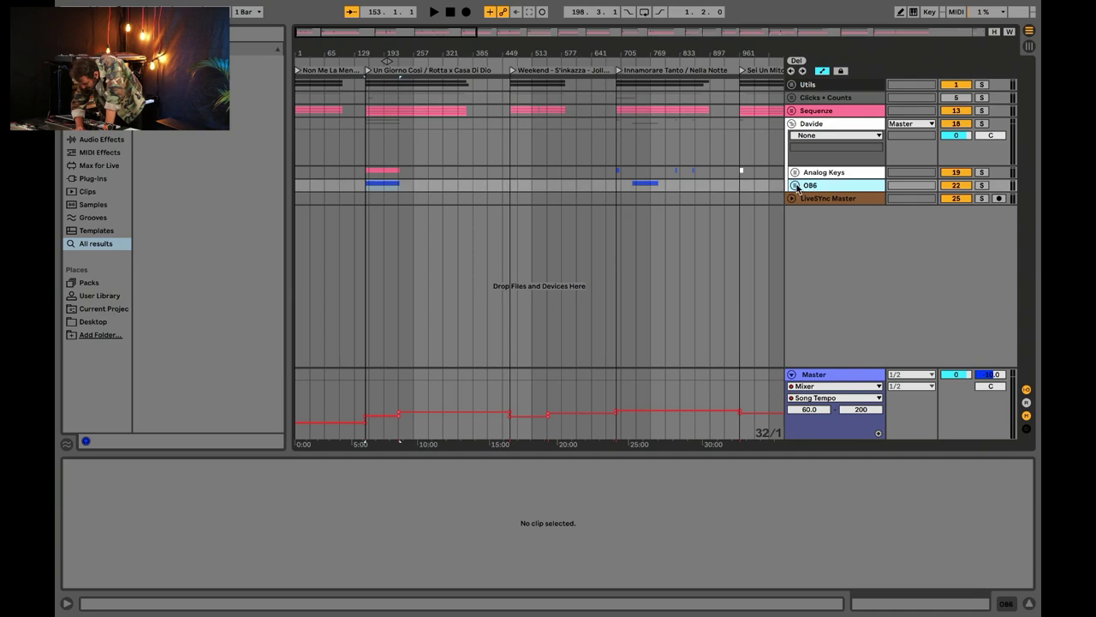
left_click(794, 185)
left_click(795, 172)
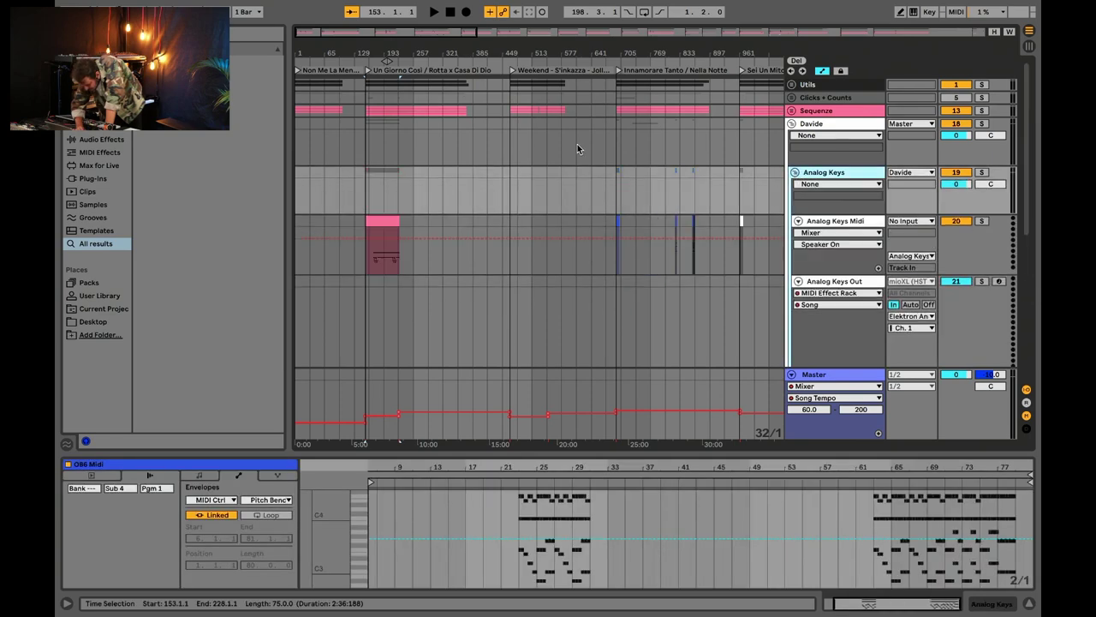
Go to the Sei Un Mito locator at bar 961 and show the Analog Keys Out track's Arpeggiator and Mute Sequencer devices
scroll(578, 149, "right", 5)
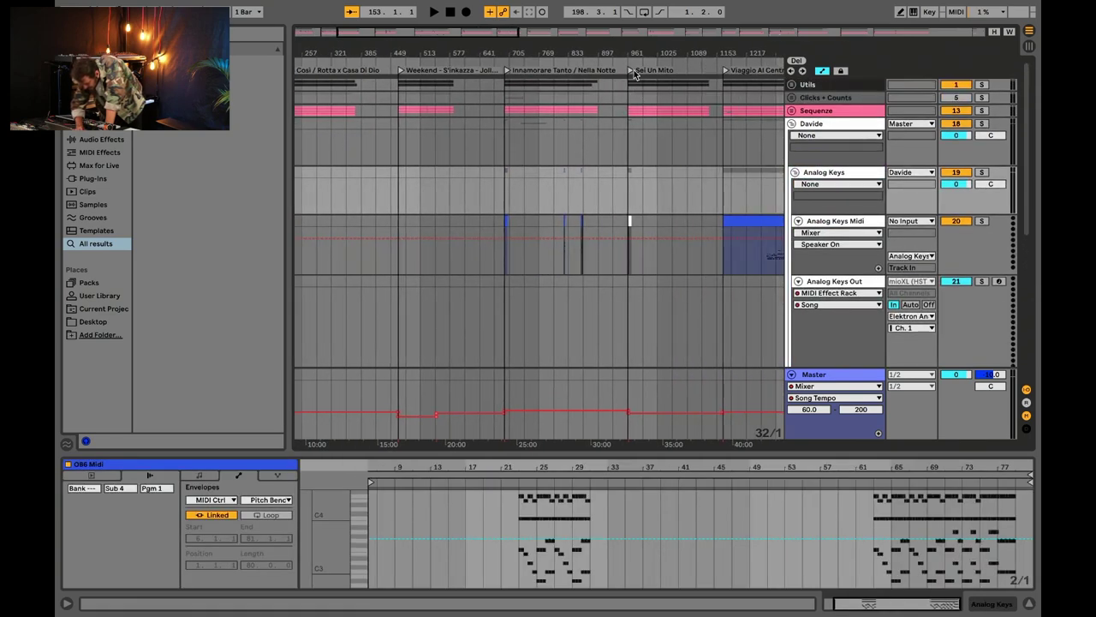
left_click(635, 71)
left_click(842, 223)
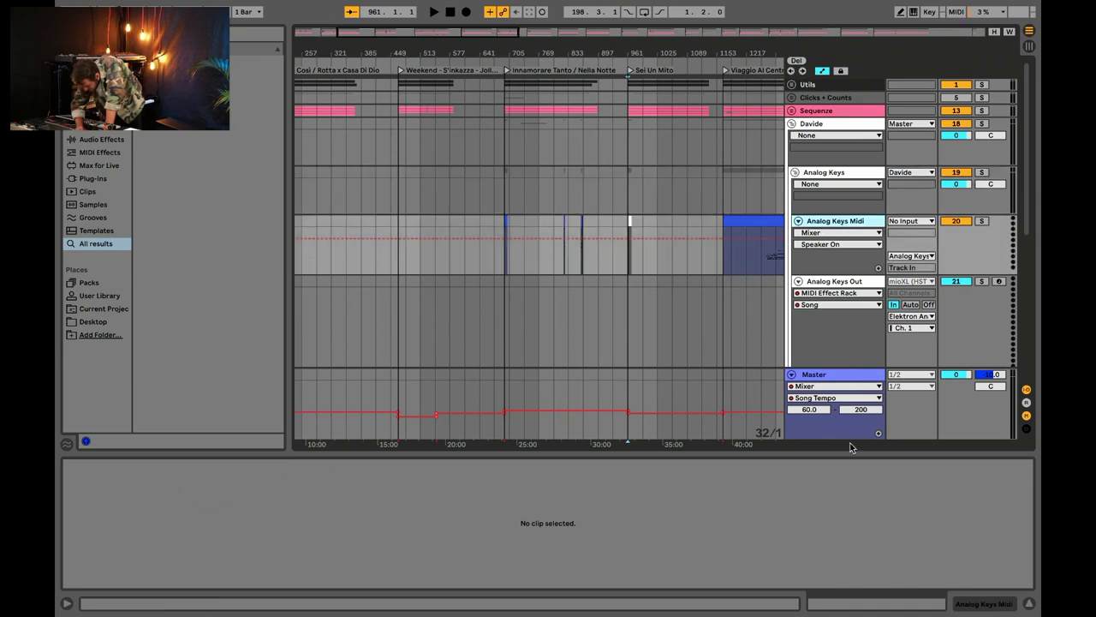
left_click(848, 289)
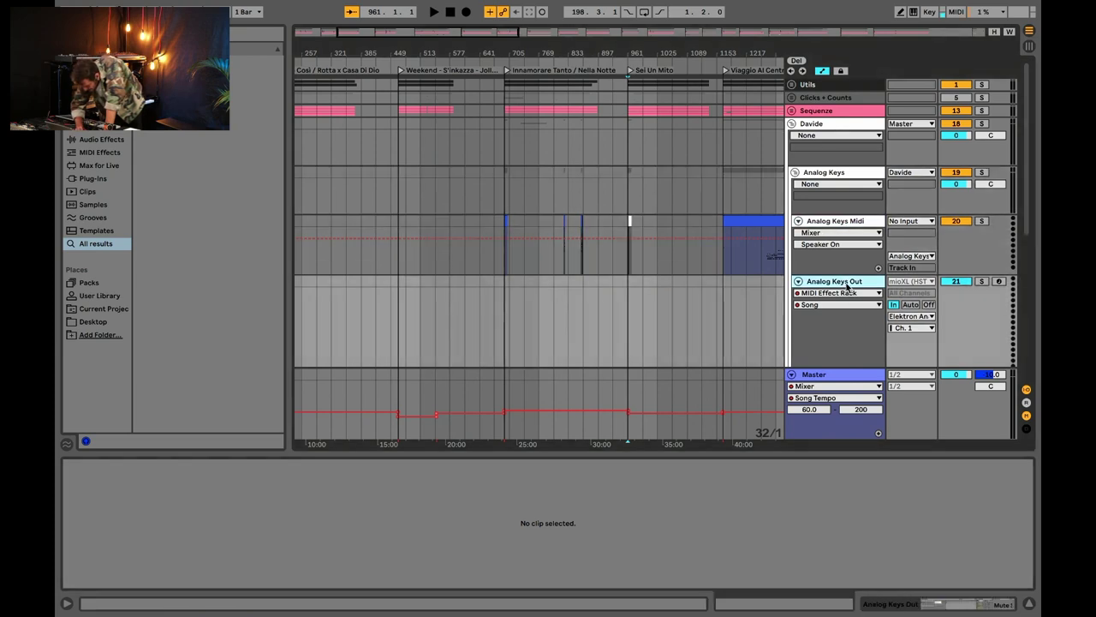
left_click(934, 600)
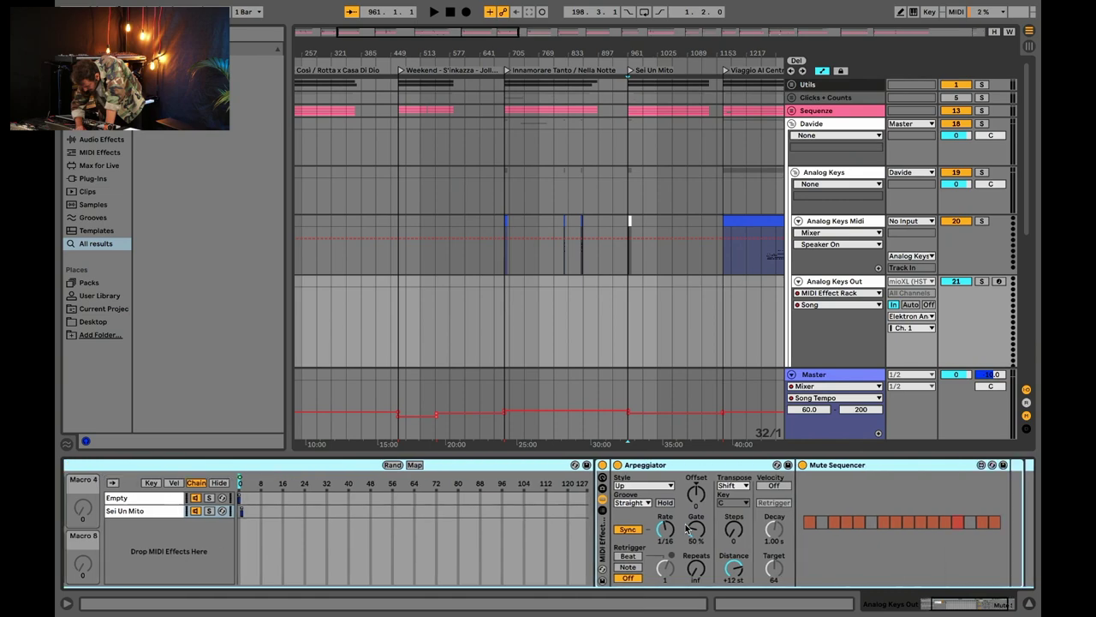